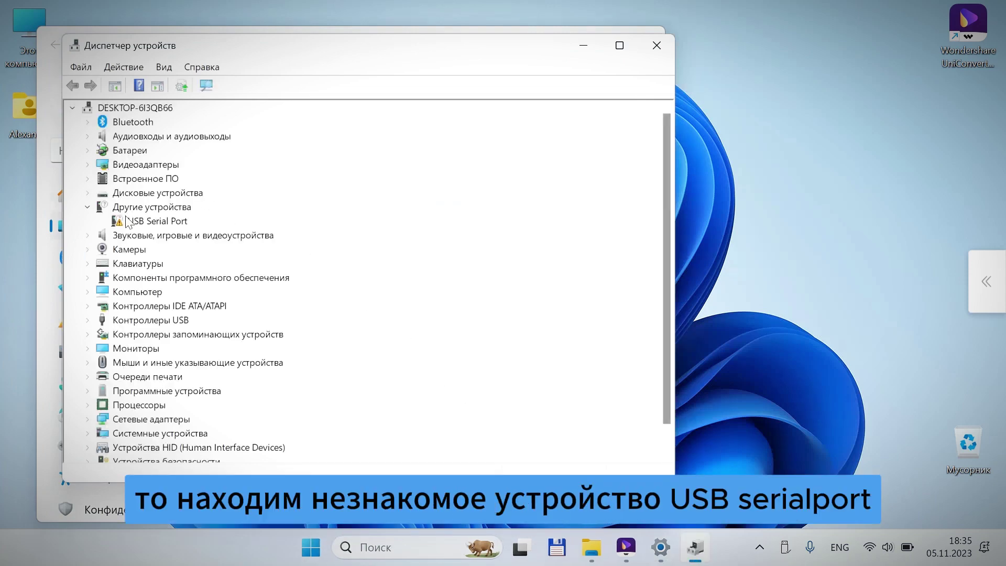
- Start a driver update for the unrecognised USB Serial Port device, choosing to find drivers on this computer manually
{"action": "left_click", "coordinate": [139, 224]}
{"action": "right_click", "coordinate": [138, 224]}
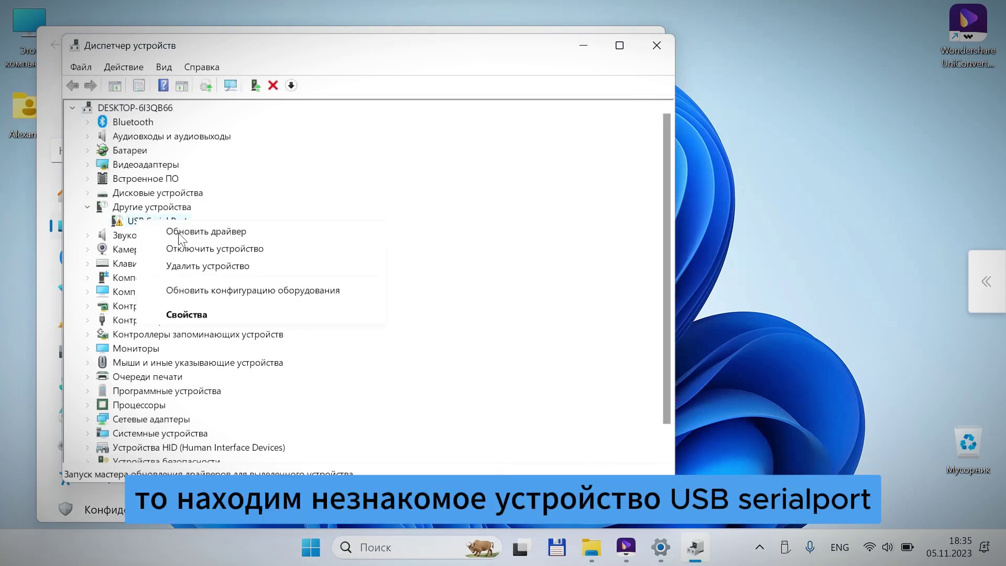
{"action": "left_click", "coordinate": [215, 235]}
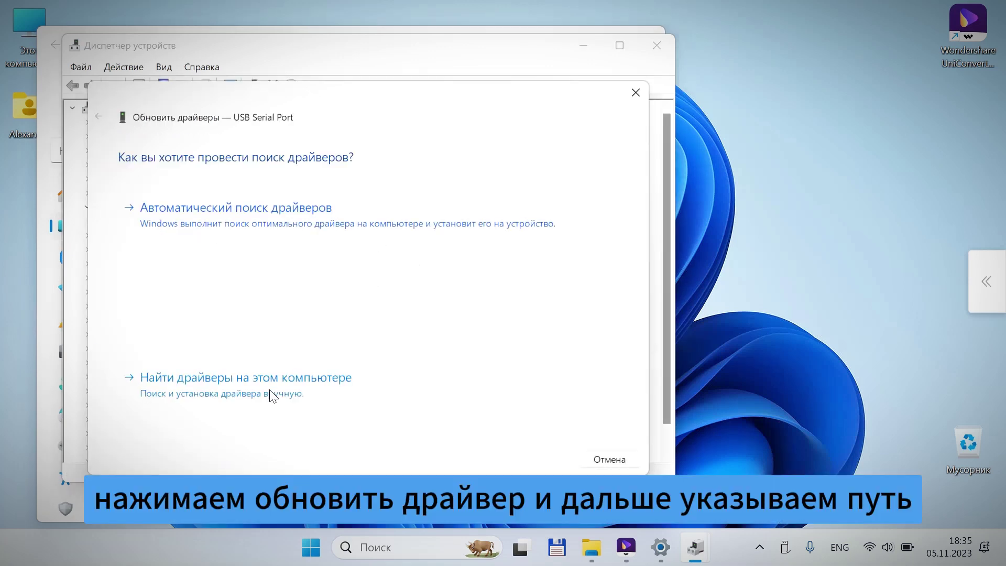
{"action": "left_click", "coordinate": [271, 394]}
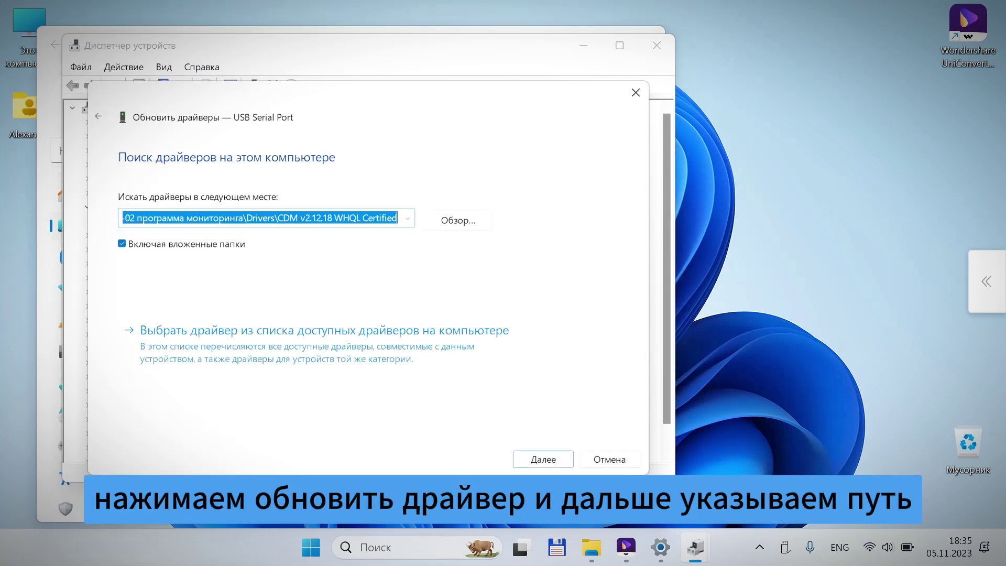
- Switch to File Explorer and open the CDM v2.12.18 WHQL Certified folder inside Drivers of the TD-02 программа мониторинга folder
{"action": "left_click", "coordinate": [591, 547]}
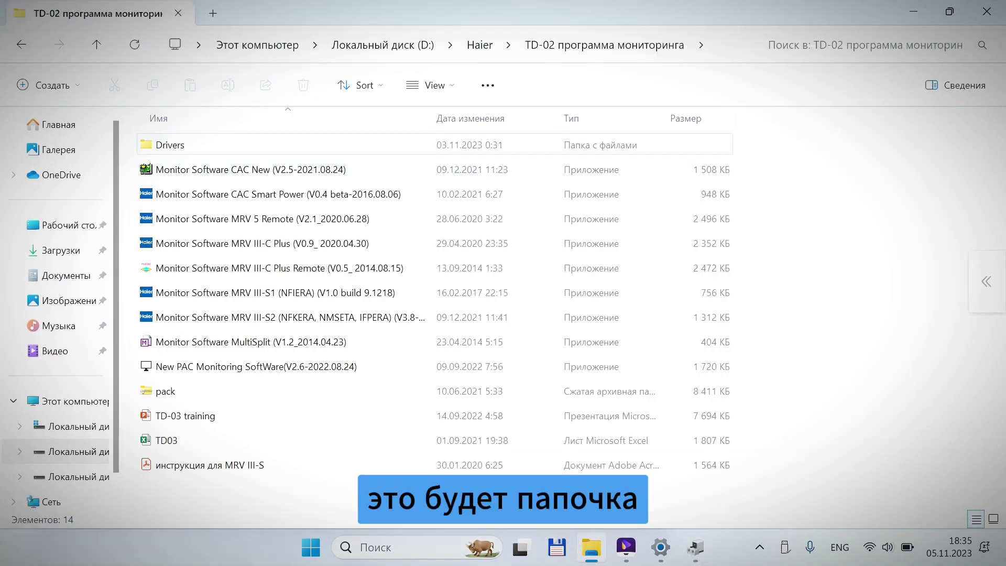
{"action": "left_click", "coordinate": [178, 149]}
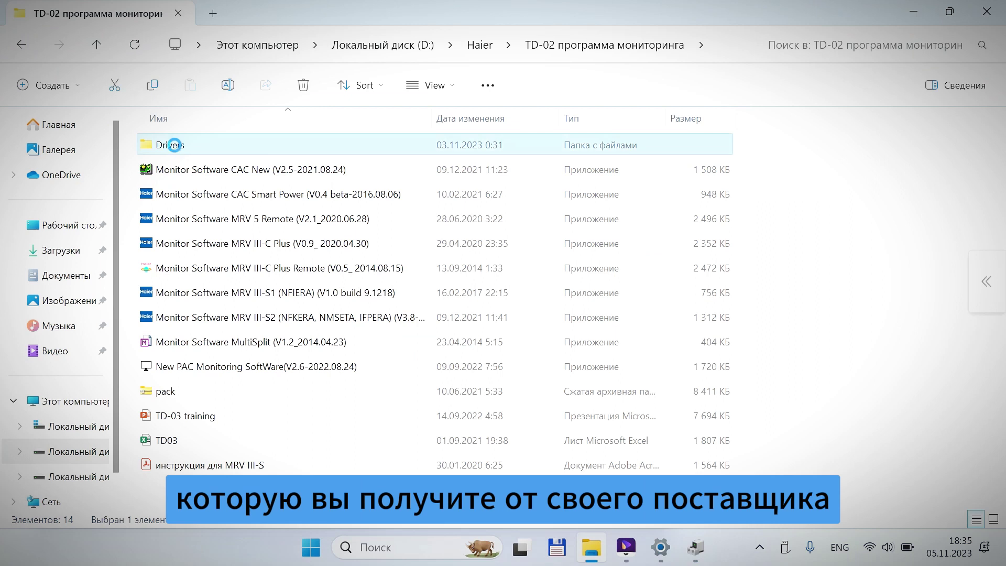
{"action": "double_click", "coordinate": [178, 149]}
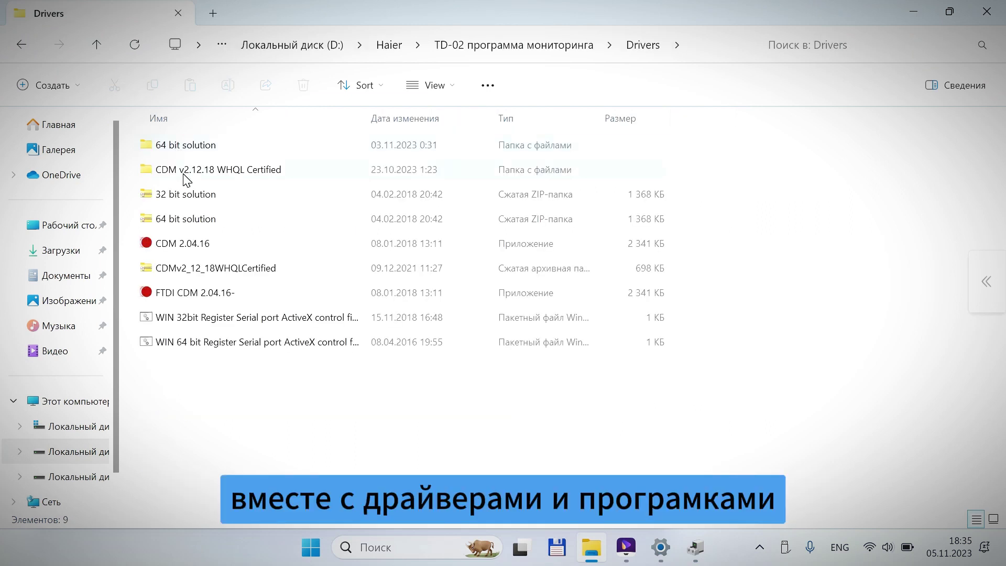
{"action": "left_click", "coordinate": [187, 173]}
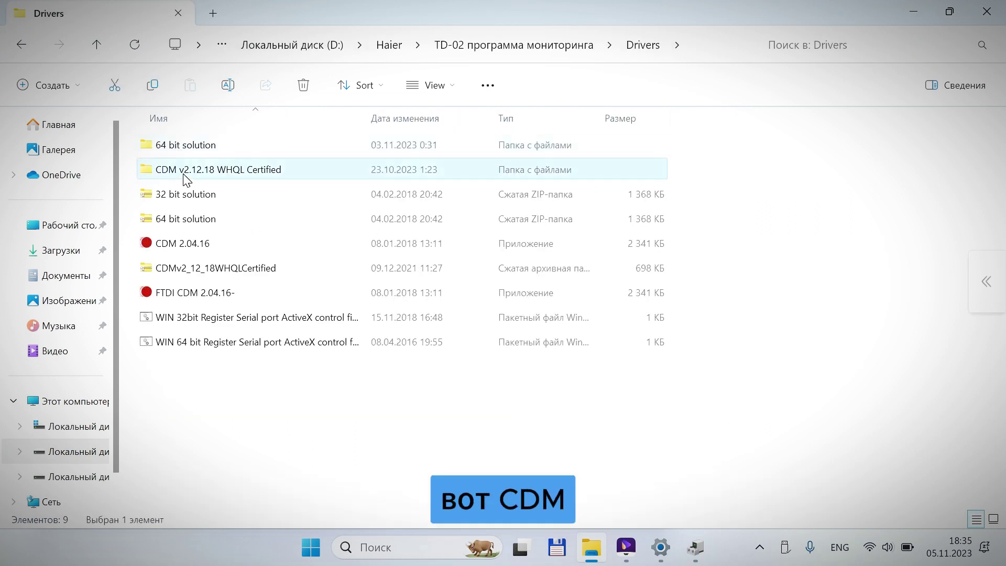
{"action": "left_click", "coordinate": [722, 51]}
{"action": "left_click", "coordinate": [238, 179]}
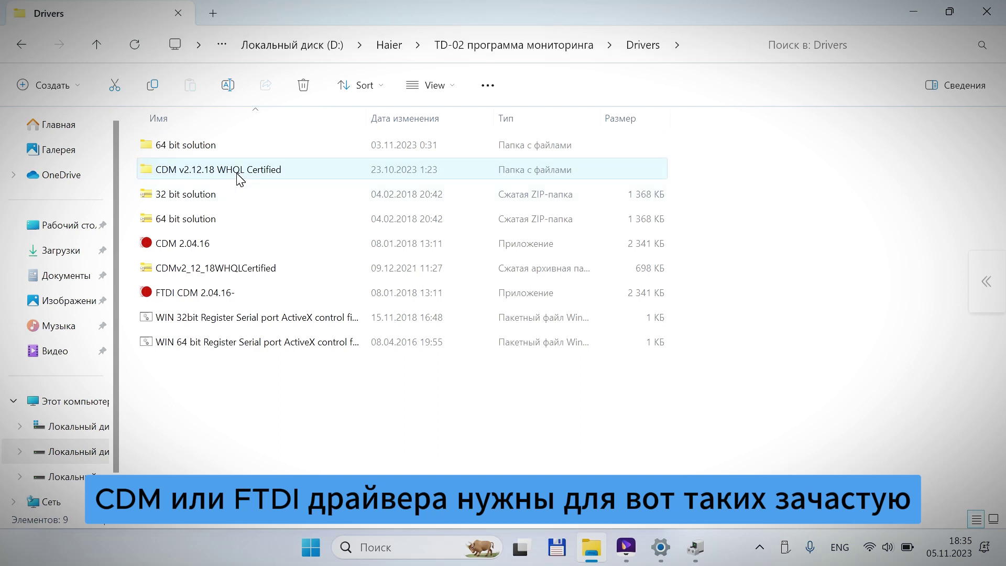
{"action": "double_click", "coordinate": [238, 178]}
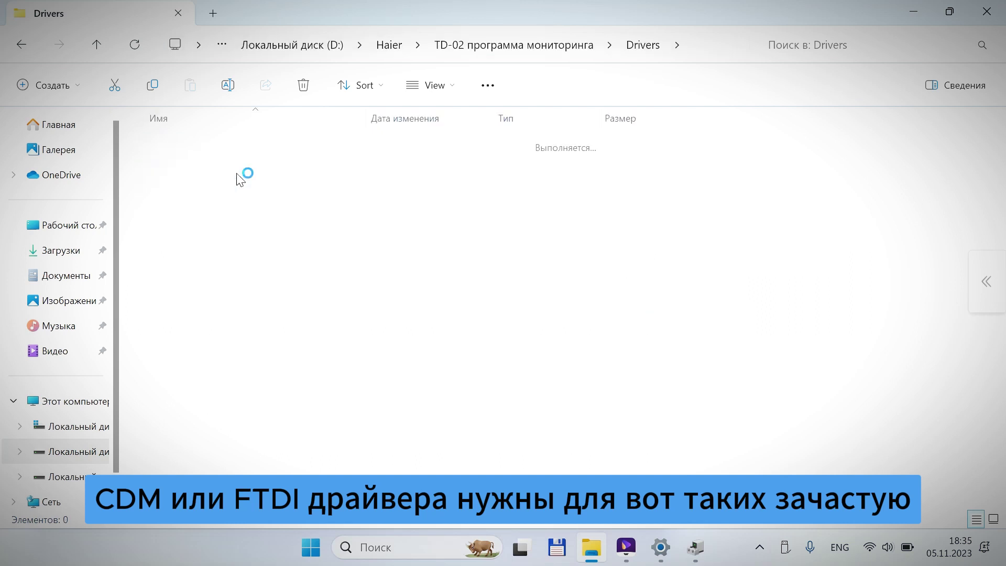
- Copy the full path of the CDM v2.12.18 WHQL Certified folder
{"action": "left_click", "coordinate": [699, 49]}
{"action": "key", "text": "cmd+c"}
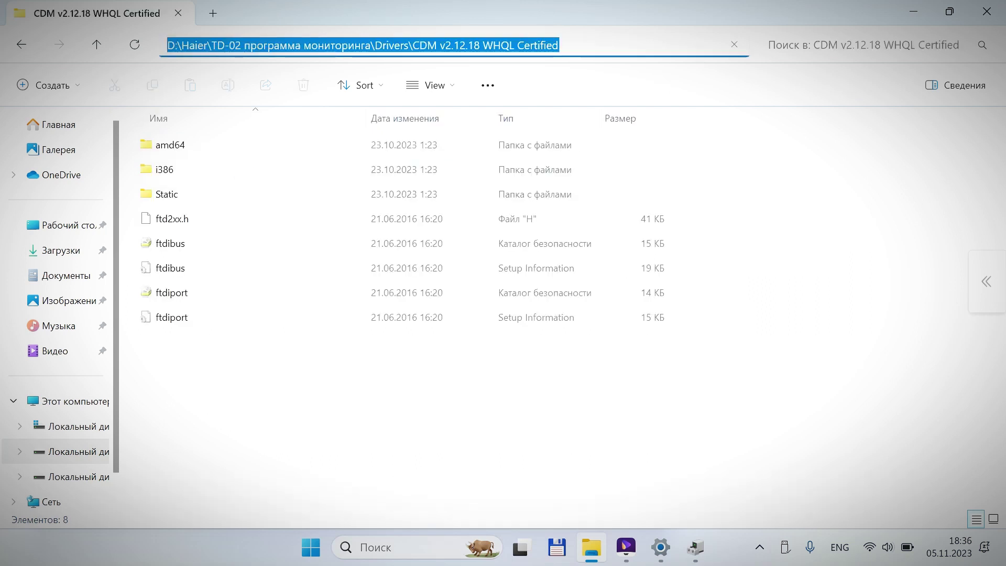
{"action": "right_click", "coordinate": [453, 50]}
{"action": "left_click", "coordinate": [505, 94]}
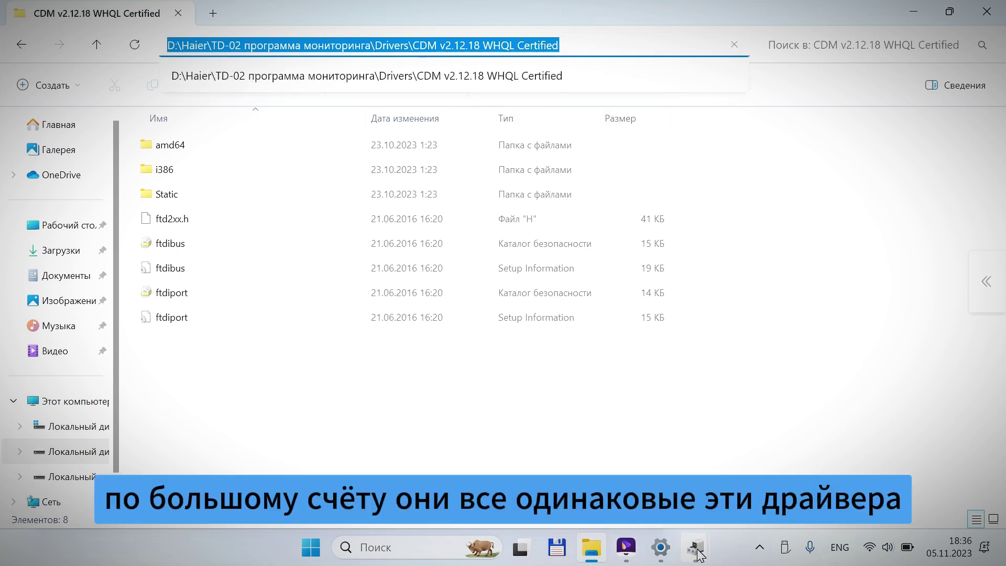
- Back in Device Manager, paste the copied path as the driver search location, install the USB Serial Port driver and close the wizard
{"action": "left_click", "coordinate": [714, 465]}
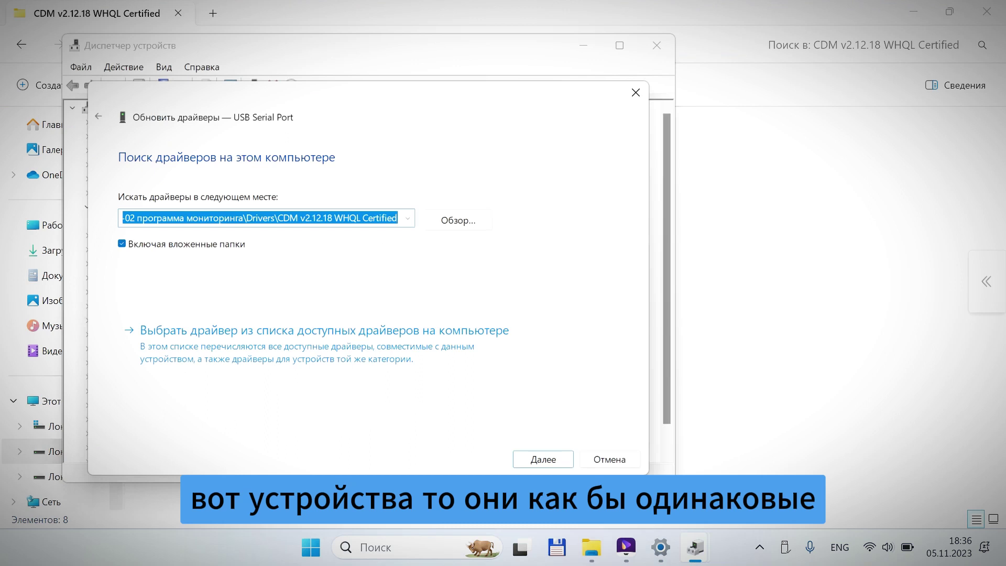
{"action": "right_click", "coordinate": [187, 223]}
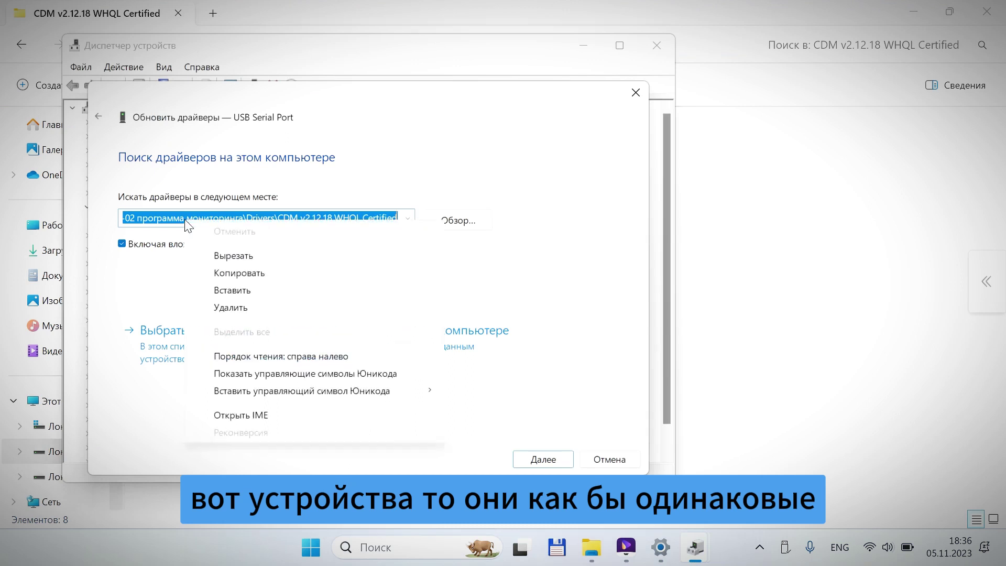
{"action": "left_click", "coordinate": [226, 290]}
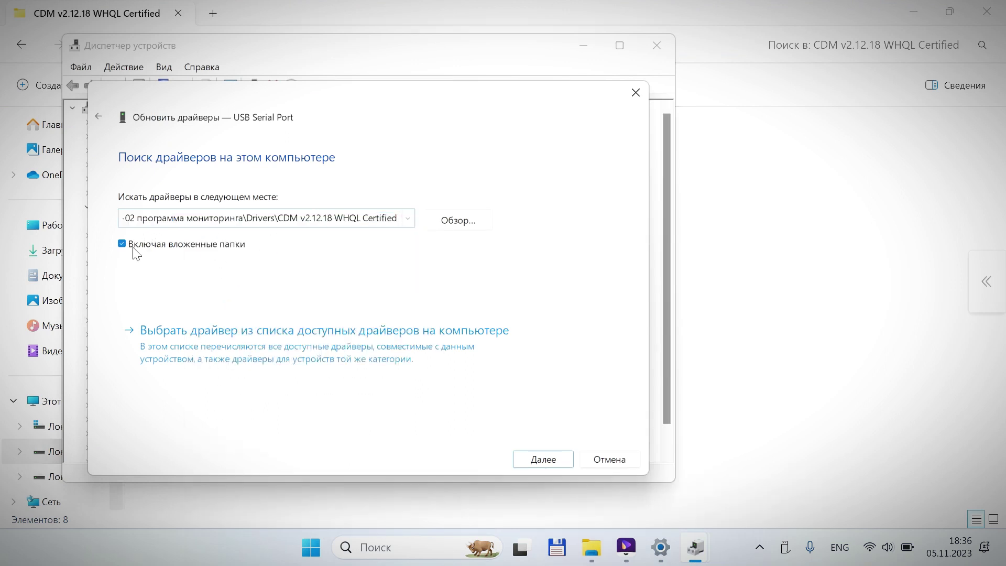
{"action": "left_click", "coordinate": [543, 459]}
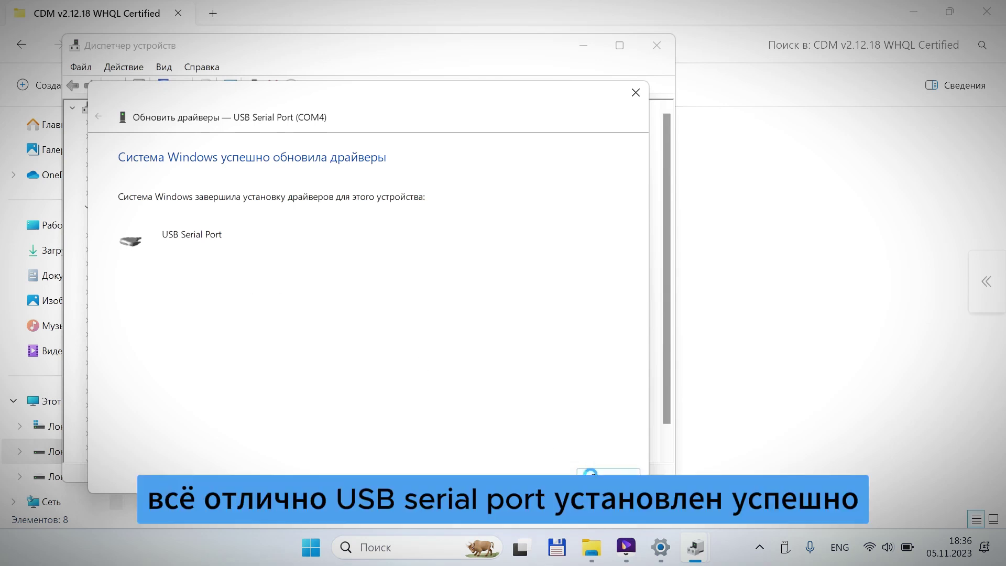
{"action": "left_click", "coordinate": [590, 473]}
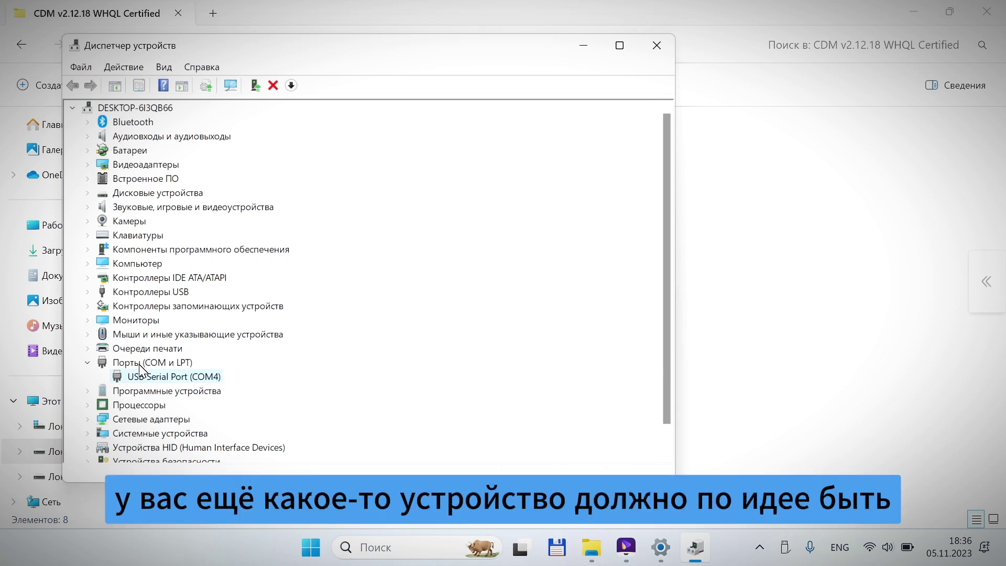
- Examine the port settings and hardware ID in the USB Serial Port (COM4) properties, then close the properties and Device Manager
{"action": "right_click", "coordinate": [178, 377]}
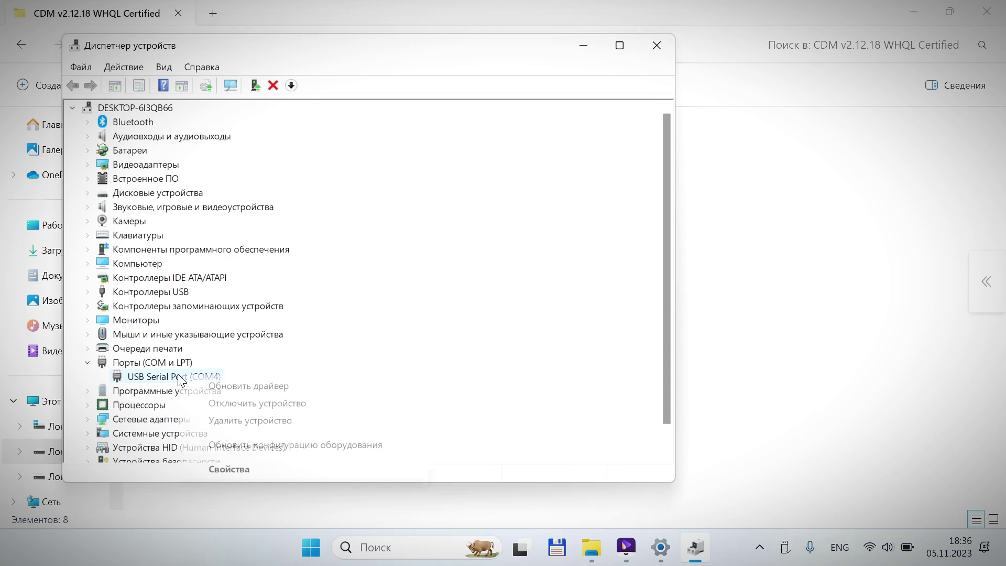
{"action": "left_click", "coordinate": [246, 469]}
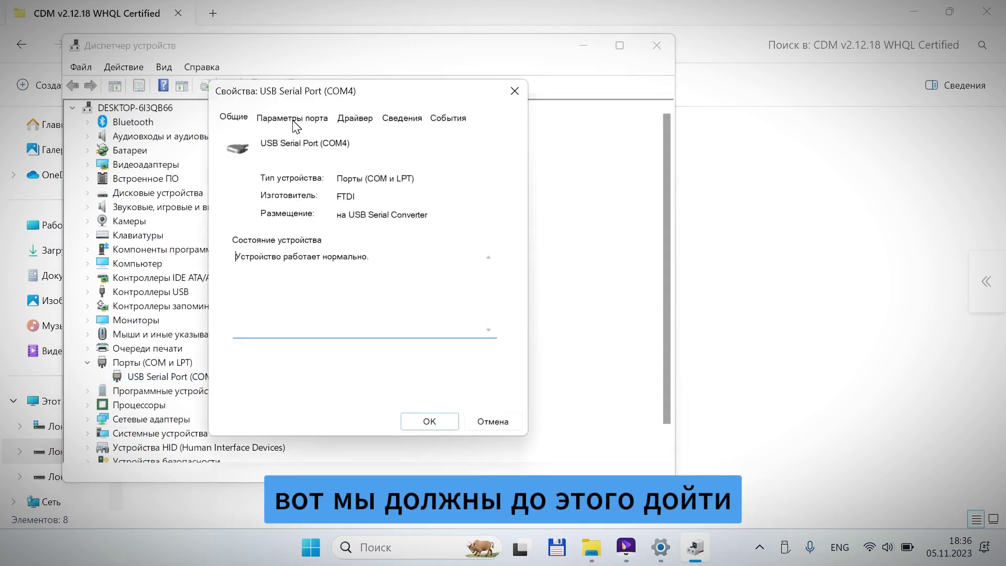
{"action": "left_click", "coordinate": [294, 118]}
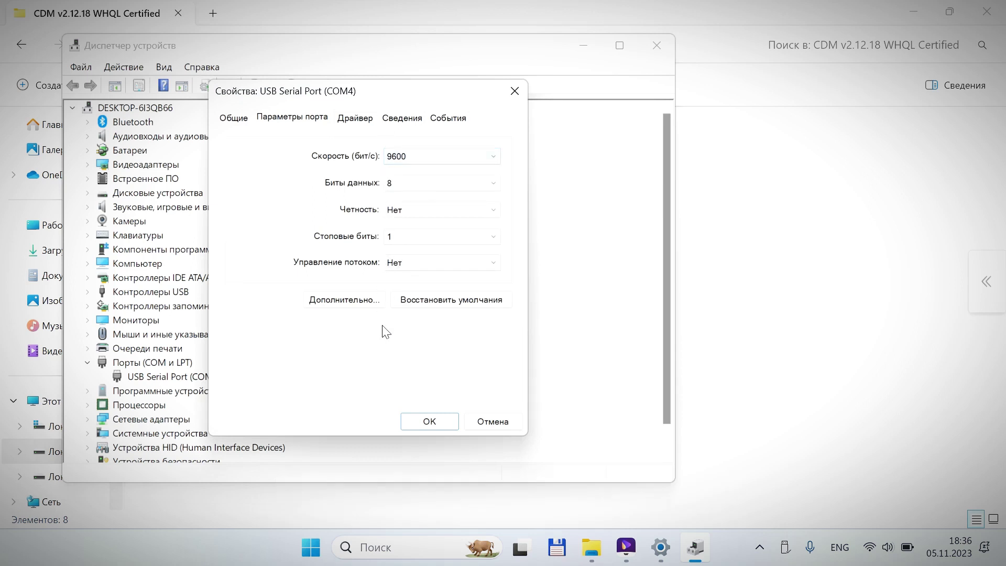
{"action": "left_click", "coordinate": [391, 120]}
{"action": "left_click", "coordinate": [394, 197]}
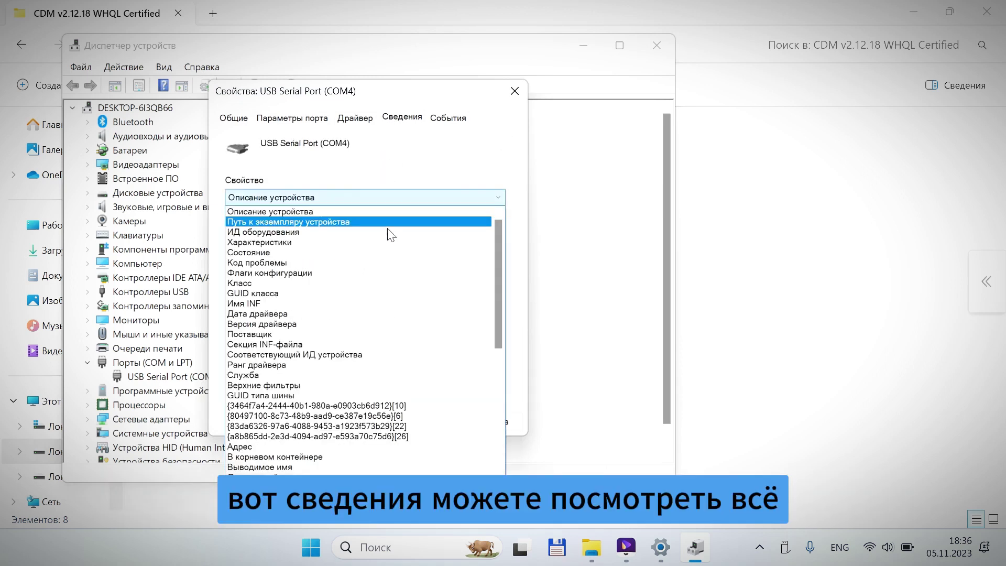
{"action": "left_click", "coordinate": [388, 237]}
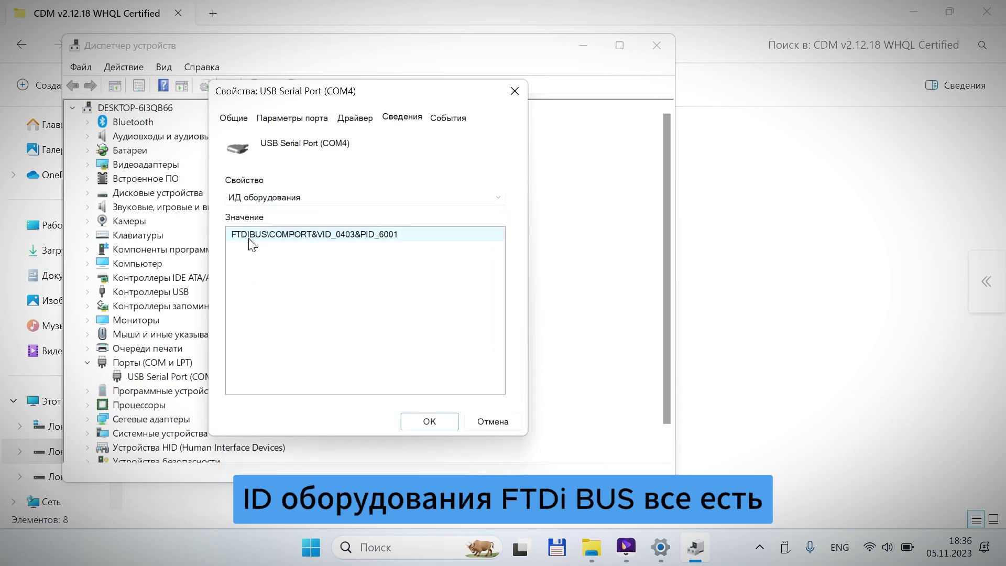
{"action": "left_click", "coordinate": [493, 424]}
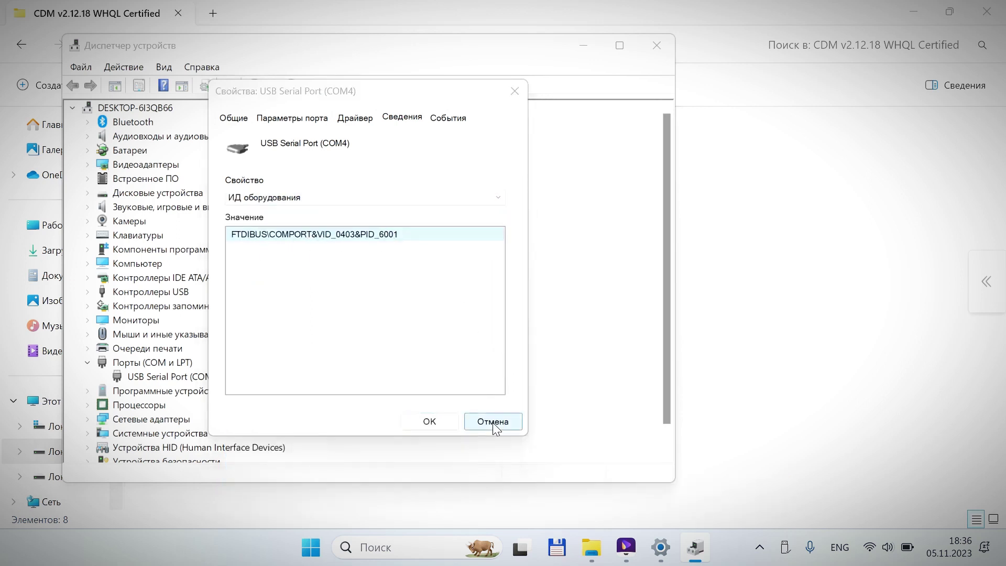
{"action": "left_click", "coordinate": [655, 45]}
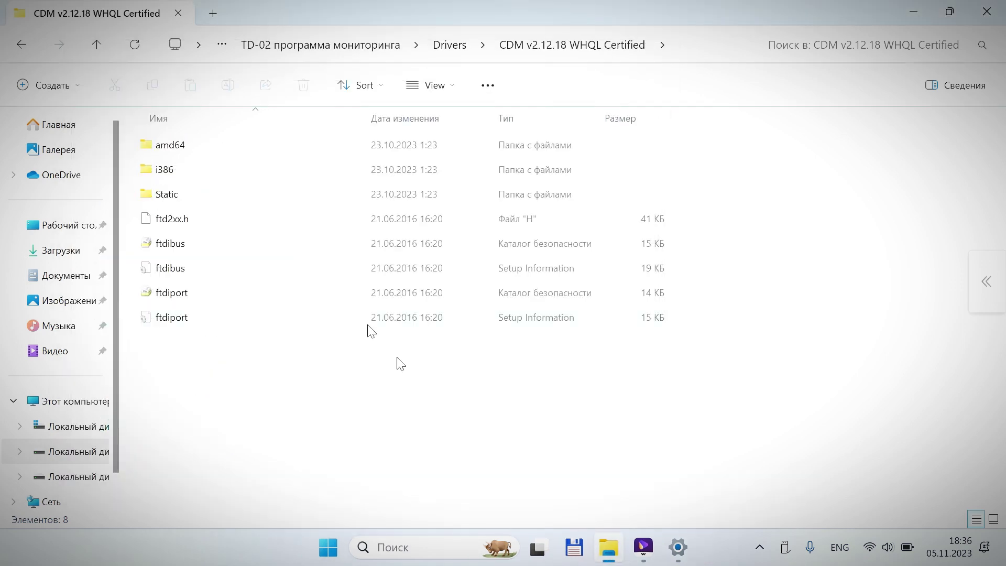
- Return to the Drivers folder and open the 64 bit solution folder
{"action": "left_click", "coordinate": [449, 45]}
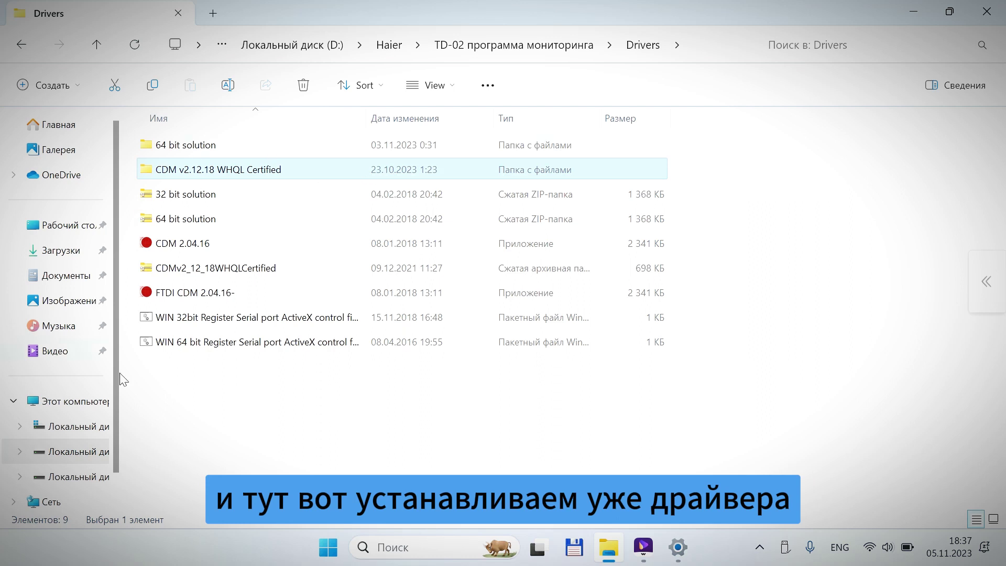
{"action": "left_click", "coordinate": [174, 221]}
{"action": "left_click", "coordinate": [184, 200]}
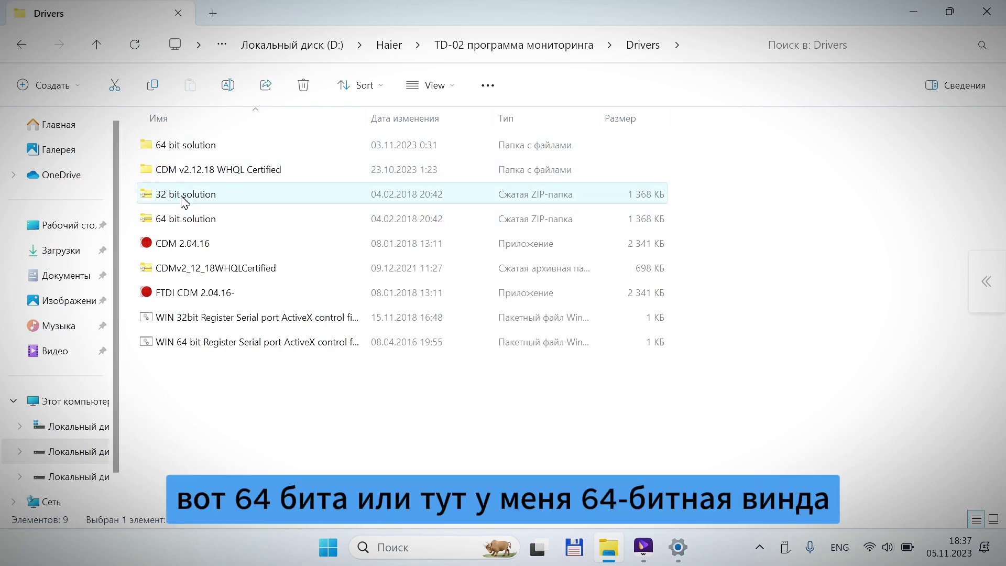
{"action": "double_click", "coordinate": [187, 149]}
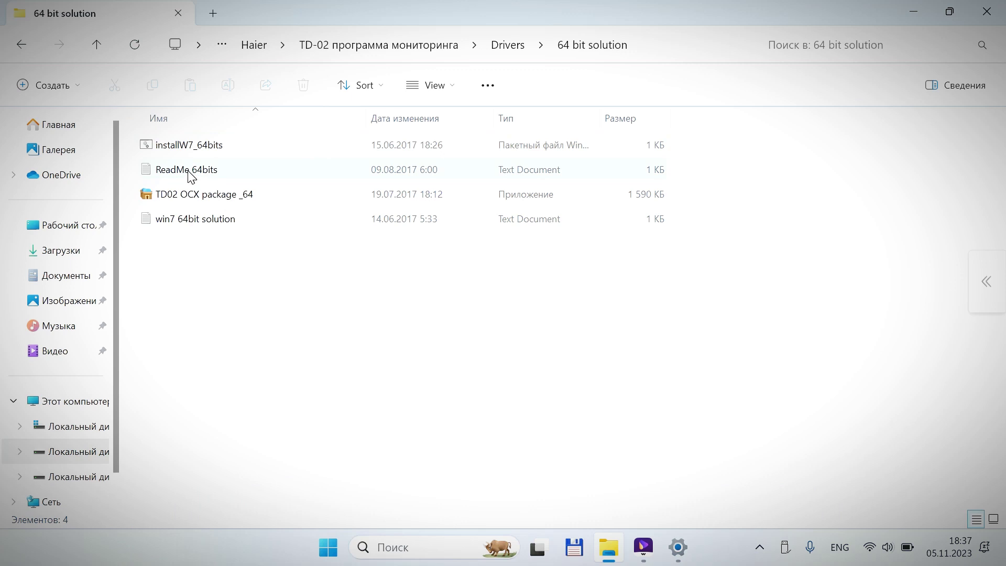
- Open the ReadMe 64bits file, examine which files to run as administrator and in what order, and minimize it
{"action": "double_click", "coordinate": [196, 171]}
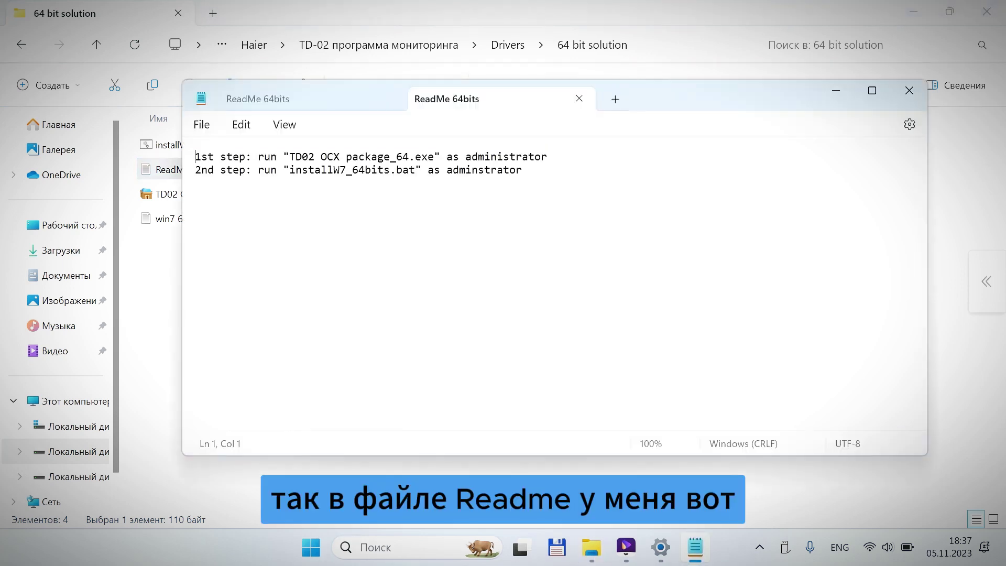
{"action": "key", "text": "End"}
{"action": "key", "text": "shift+Left"}
{"action": "key", "text": "shift+Left"}
{"action": "key", "text": "shift+Left"}
{"action": "key", "text": "shift+Left"}
{"action": "key", "text": "shift+Left"}
{"action": "key", "text": "shift+Left"}
{"action": "key", "text": "shift+Left"}
{"action": "key", "text": "shift+Left"}
{"action": "key", "text": "shift+Left"}
{"action": "key", "text": "shift+Left"}
{"action": "key", "text": "shift+Left"}
{"action": "key", "text": "shift+Left"}
{"action": "key", "text": "shift+Left"}
{"action": "key", "text": "shift+Left"}
{"action": "key", "text": "shift+Left"}
{"action": "key", "text": "shift+Left"}
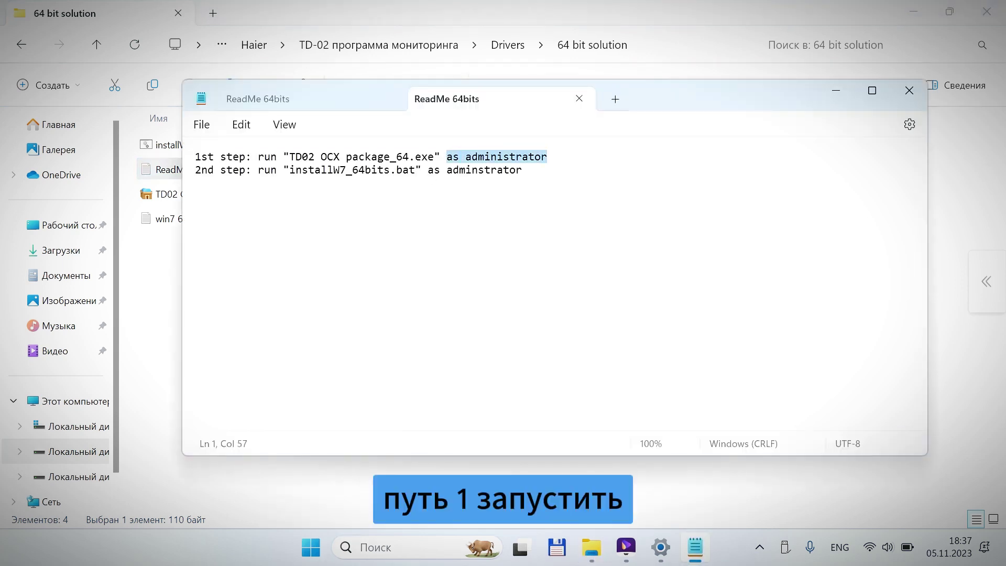
{"action": "key", "text": "Down"}
{"action": "key", "text": "End"}
{"action": "key", "text": "shift+Left"}
{"action": "key", "text": "shift+Left"}
{"action": "key", "text": "shift+Left"}
{"action": "key", "text": "shift+Left"}
{"action": "key", "text": "shift+Left"}
{"action": "key", "text": "shift+Left"}
{"action": "key", "text": "shift+Left"}
{"action": "key", "text": "shift+Left"}
{"action": "key", "text": "shift+Left"}
{"action": "key", "text": "shift+Left"}
{"action": "key", "text": "shift+Left"}
{"action": "key", "text": "shift+Left"}
{"action": "key", "text": "shift+Left"}
{"action": "key", "text": "shift+Left"}
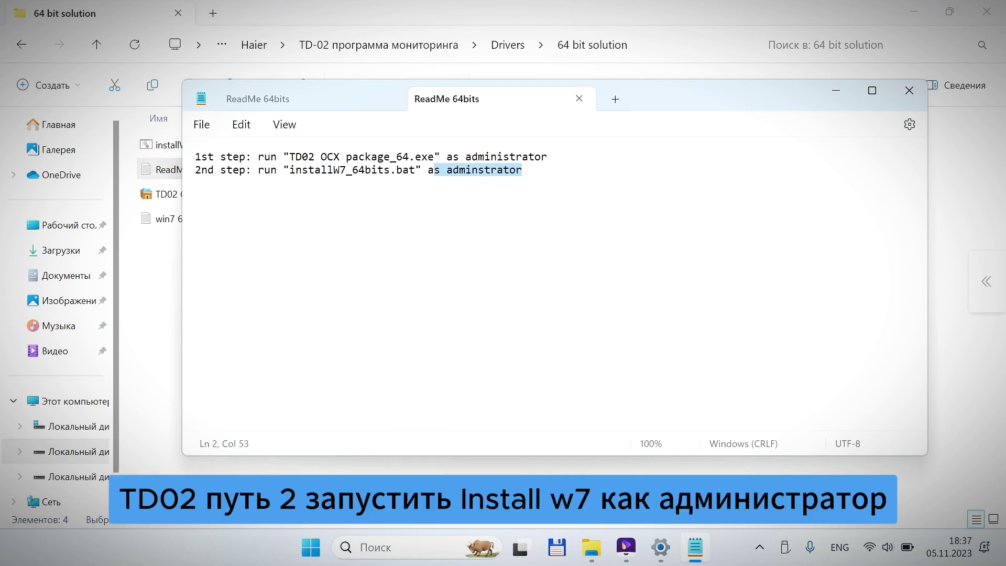
{"action": "key", "text": "Left"}
{"action": "key", "text": "Right"}
{"action": "key", "text": "Right"}
{"action": "key", "text": "Right"}
{"action": "key", "text": "shift+Right"}
{"action": "key", "text": "shift+Right"}
{"action": "key", "text": "shift+Right"}
{"action": "key", "text": "shift+Right"}
{"action": "key", "text": "shift+Right"}
{"action": "key", "text": "shift+Right"}
{"action": "key", "text": "shift+Right"}
{"action": "key", "text": "shift+Right"}
{"action": "key", "text": "shift+Right"}
{"action": "key", "text": "shift+Right"}
{"action": "key", "text": "shift+Right"}
{"action": "key", "text": "shift+Right"}
{"action": "key", "text": "shift+Right"}
{"action": "key", "text": "shift+Right"}
{"action": "key", "text": "shift+Right"}
{"action": "key", "text": "shift+Right"}
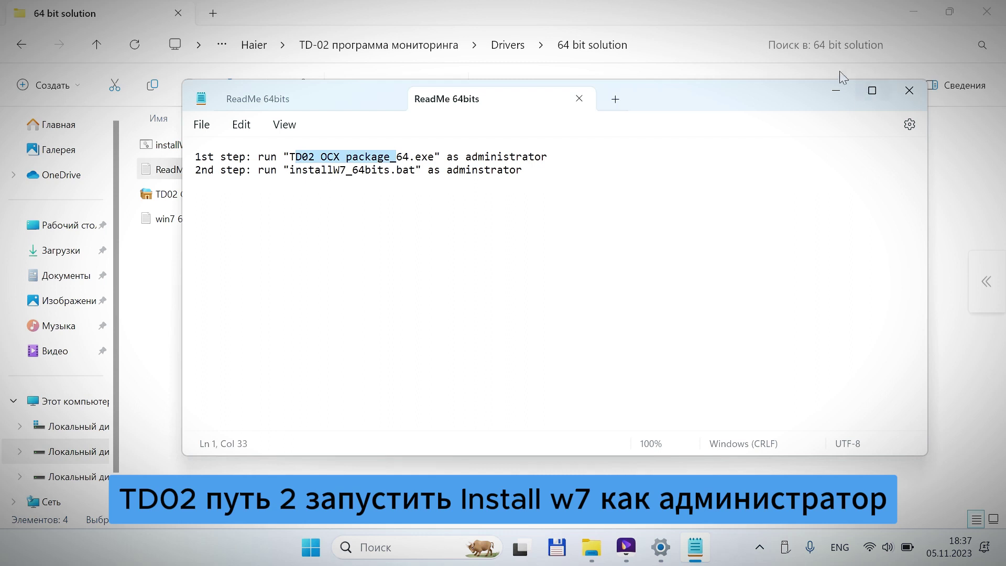
{"action": "left_click", "coordinate": [837, 90]}
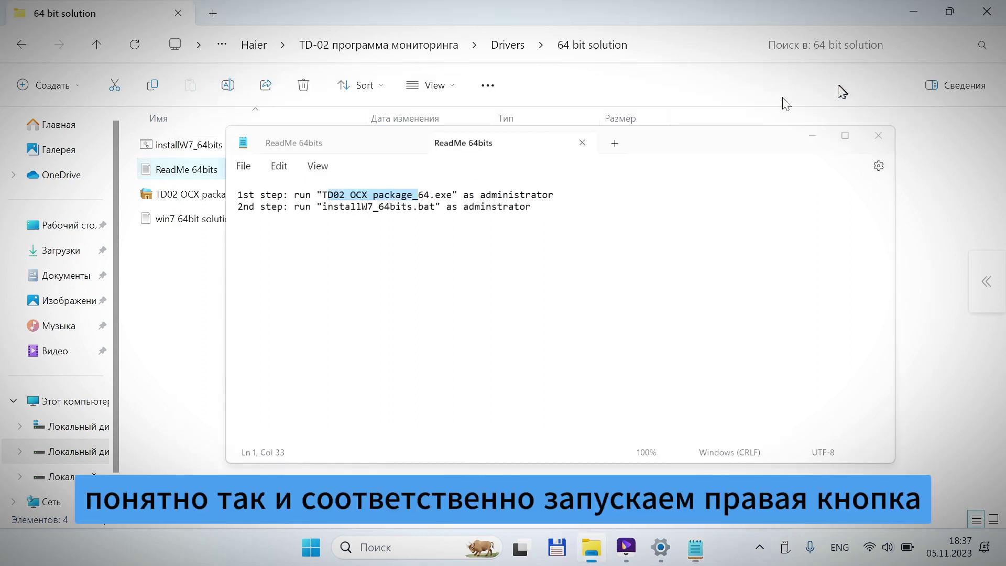
- Run TD02 OCX package _64 as administrator and start extracting it to C:\Windows\SysWOW64\
{"action": "left_click", "coordinate": [231, 197]}
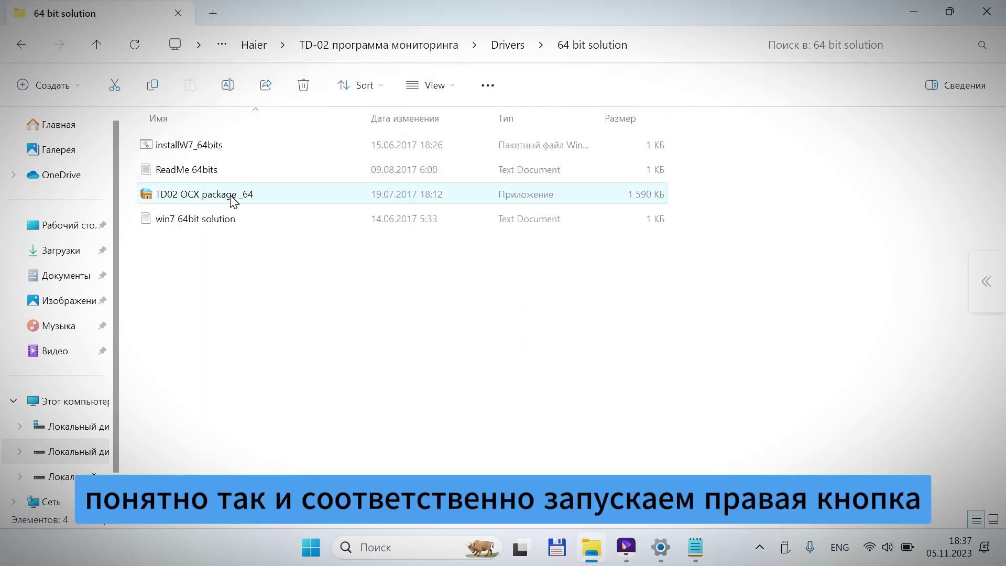
{"action": "right_click", "coordinate": [231, 197]}
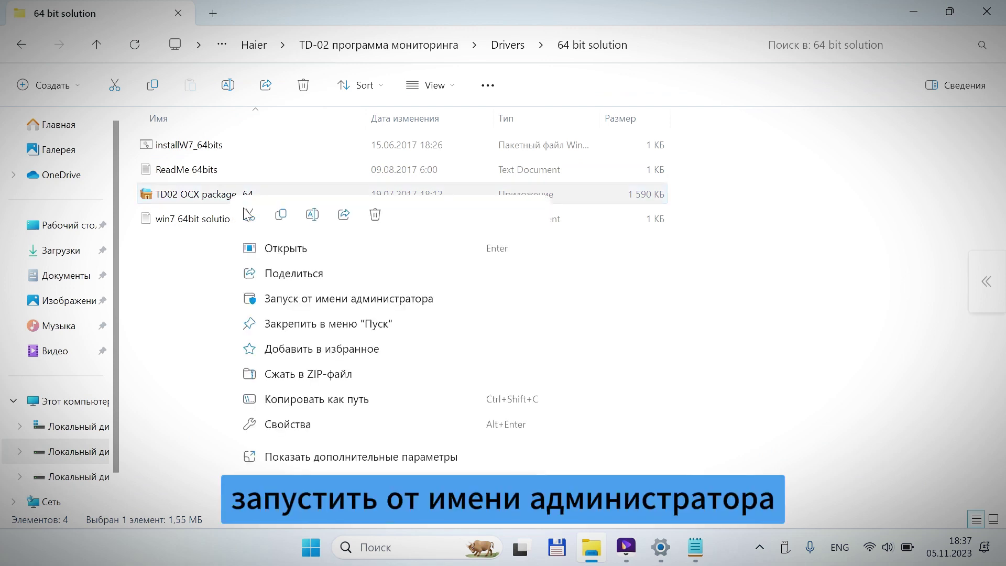
{"action": "left_click", "coordinate": [299, 305]}
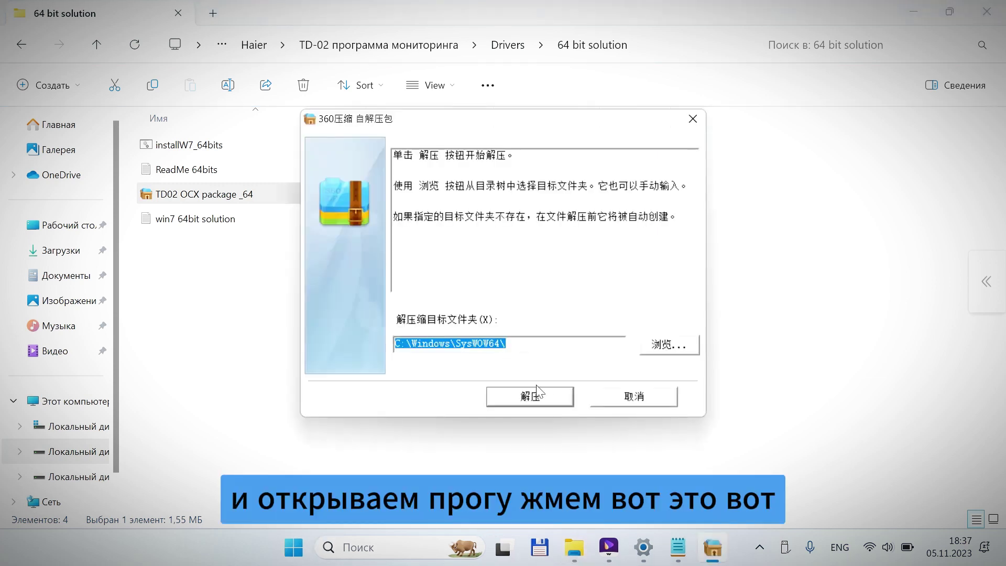
{"action": "left_click", "coordinate": [534, 403]}
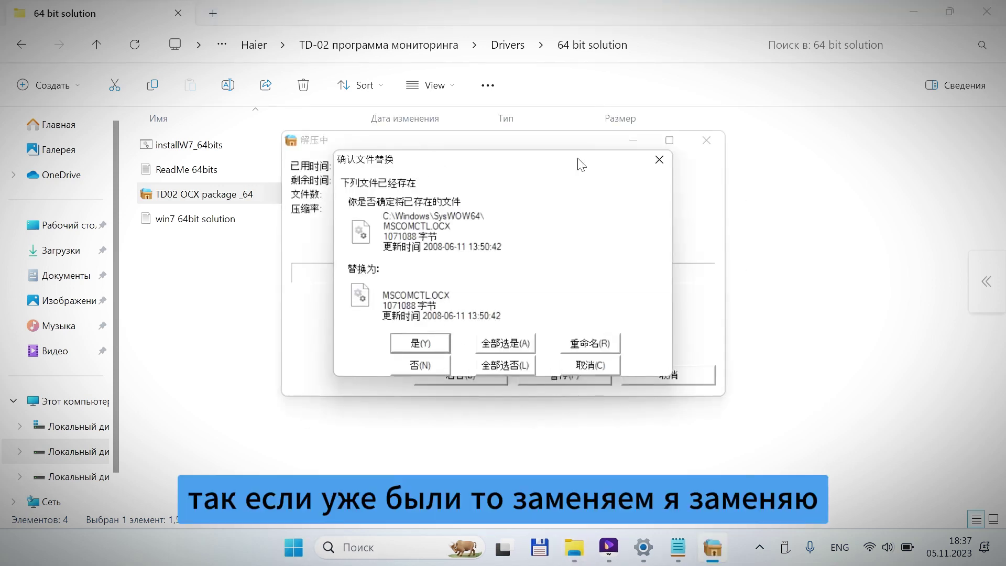
- Approve replacing each existing OCX file in C:\Windows\SysWOW64\ until the extraction finishes
{"action": "left_click", "coordinate": [431, 344]}
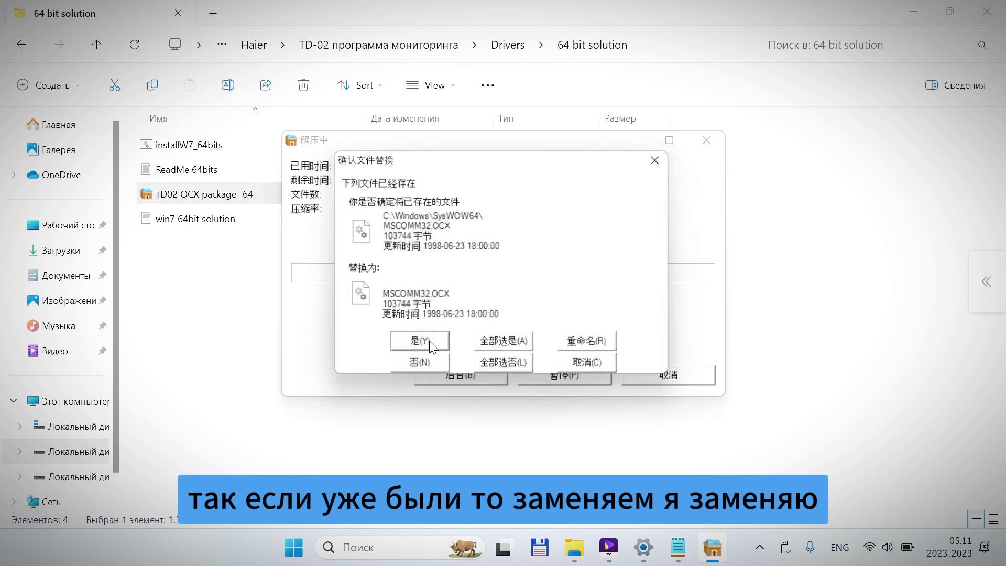
{"action": "left_click", "coordinate": [429, 343]}
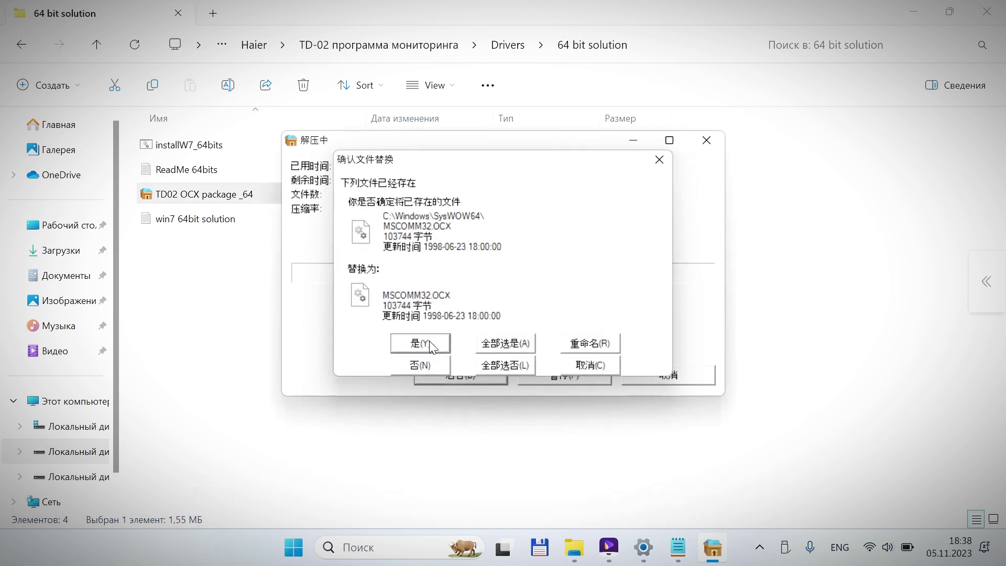
{"action": "left_click", "coordinate": [429, 344]}
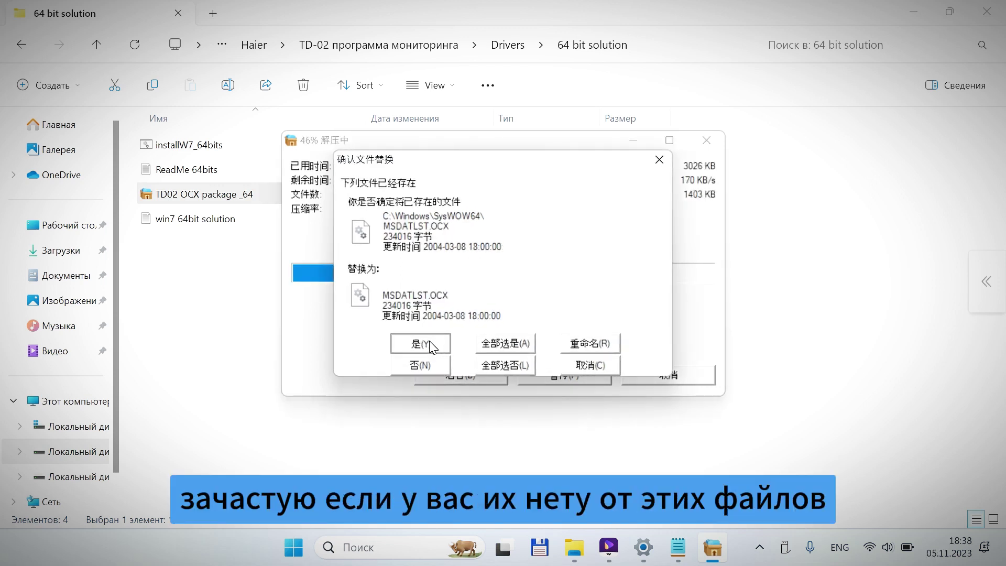
{"action": "left_click", "coordinate": [429, 343]}
{"action": "left_click", "coordinate": [429, 343]}
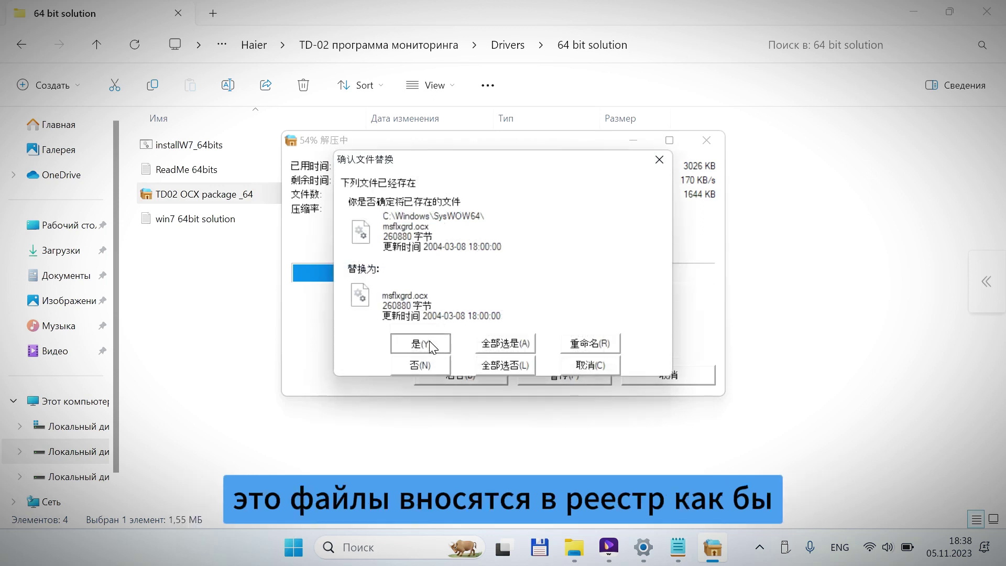
{"action": "left_click", "coordinate": [429, 344]}
{"action": "left_click", "coordinate": [429, 344]}
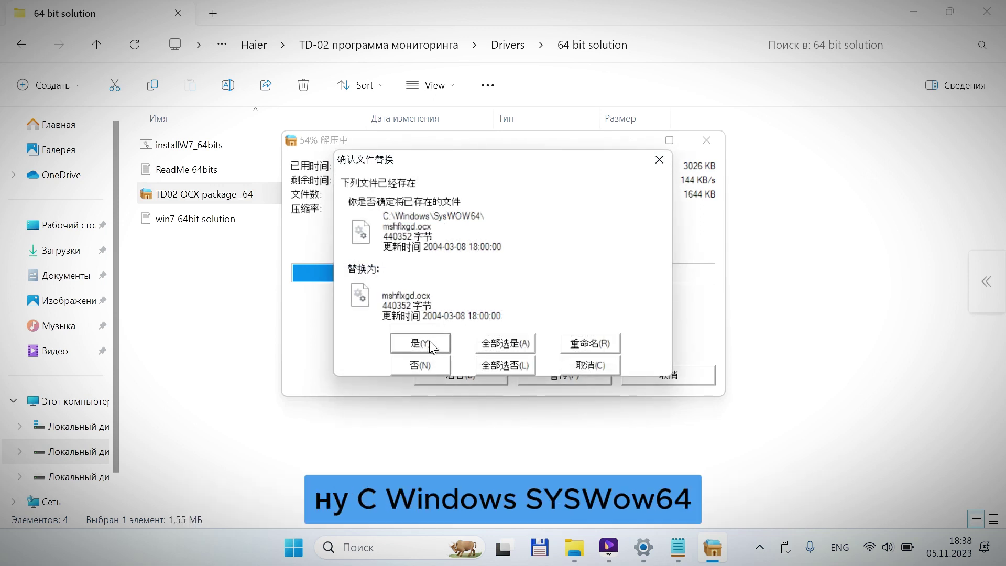
{"action": "left_click", "coordinate": [429, 344]}
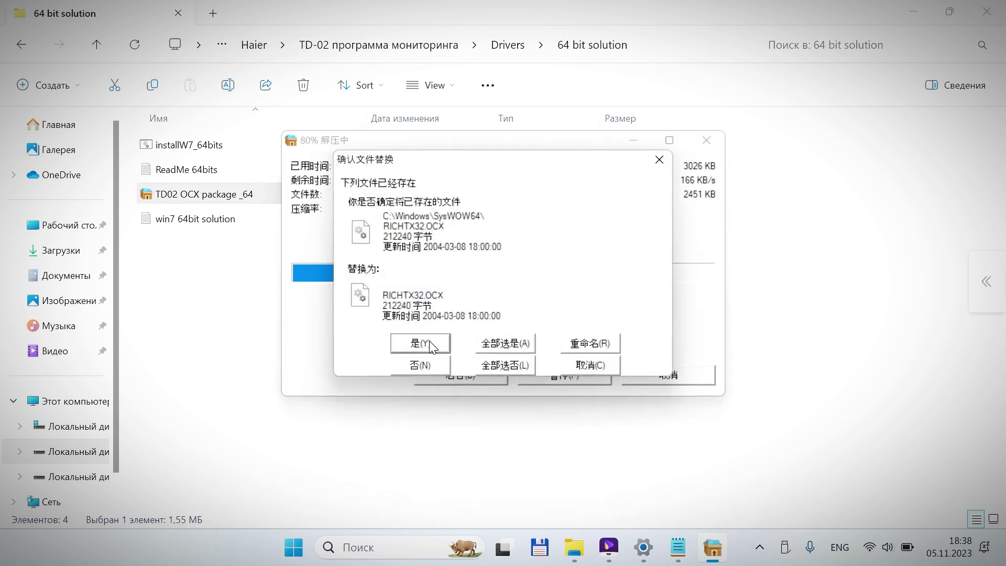
{"action": "left_click", "coordinate": [429, 344]}
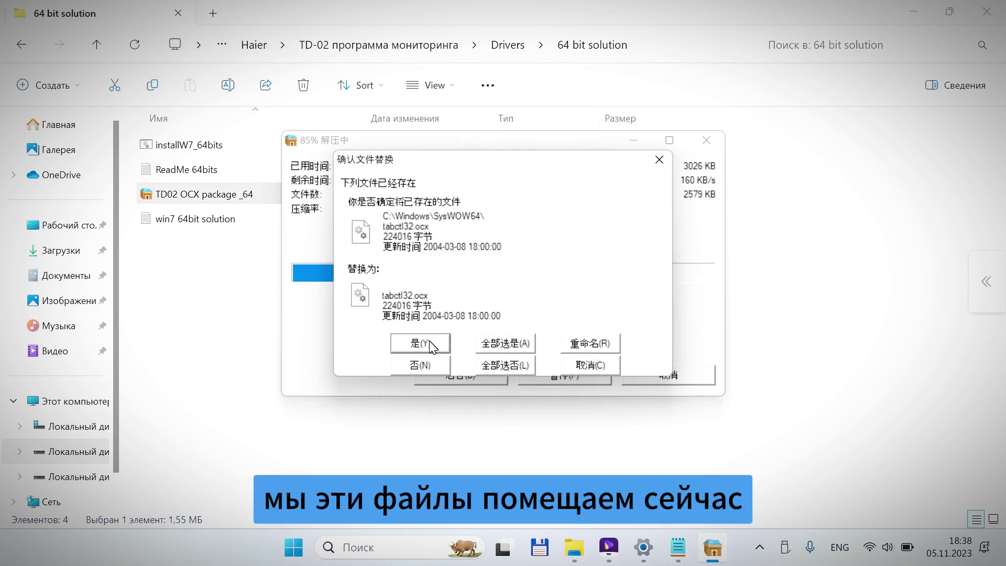
{"action": "left_click", "coordinate": [429, 344]}
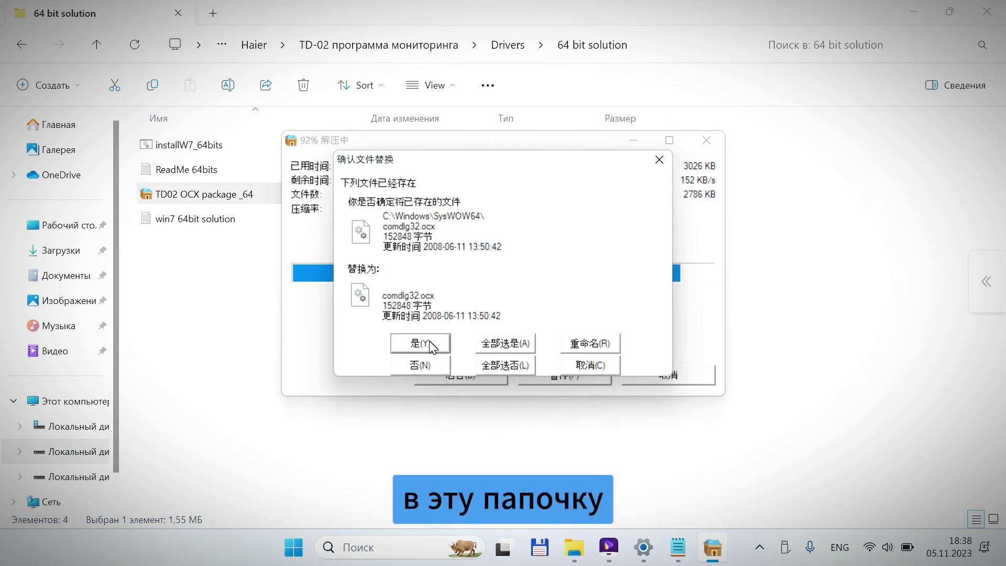
{"action": "left_click", "coordinate": [429, 343]}
{"action": "left_click", "coordinate": [429, 343]}
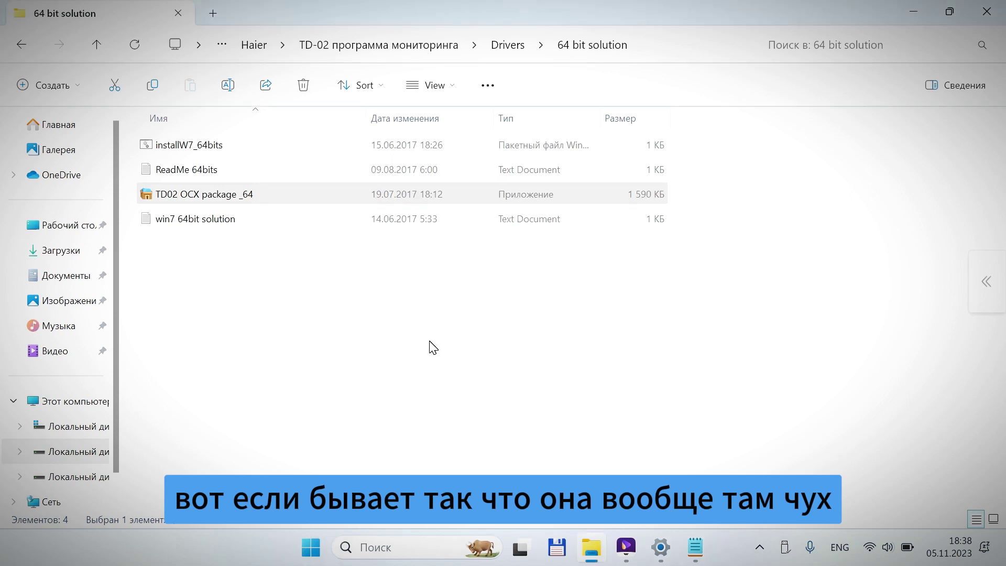
- Run installW7_64bits as administrator and acknowledge the registration of each OCX component until the script ends
{"action": "left_click", "coordinate": [202, 147]}
{"action": "right_click", "coordinate": [202, 148]}
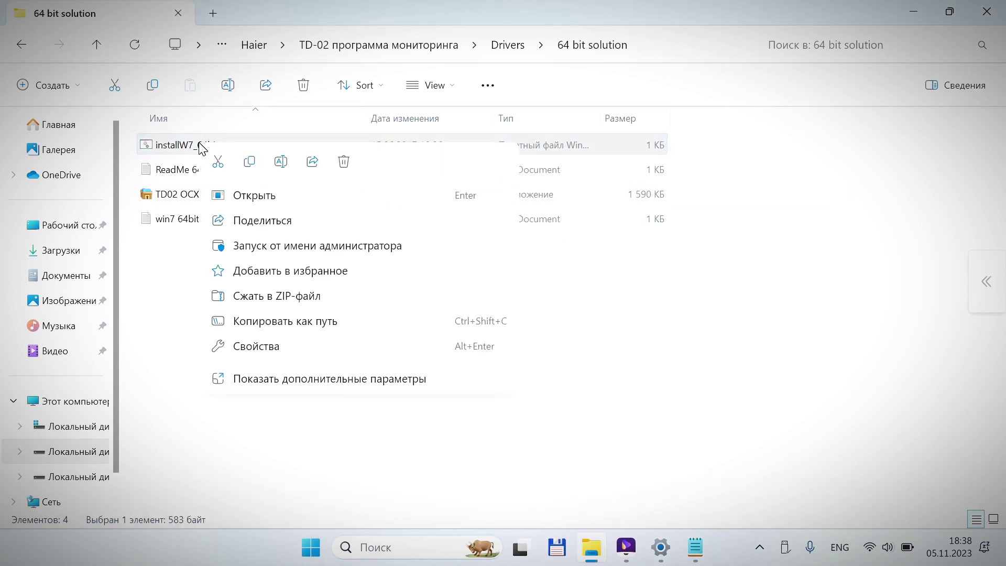
{"action": "left_click", "coordinate": [255, 253]}
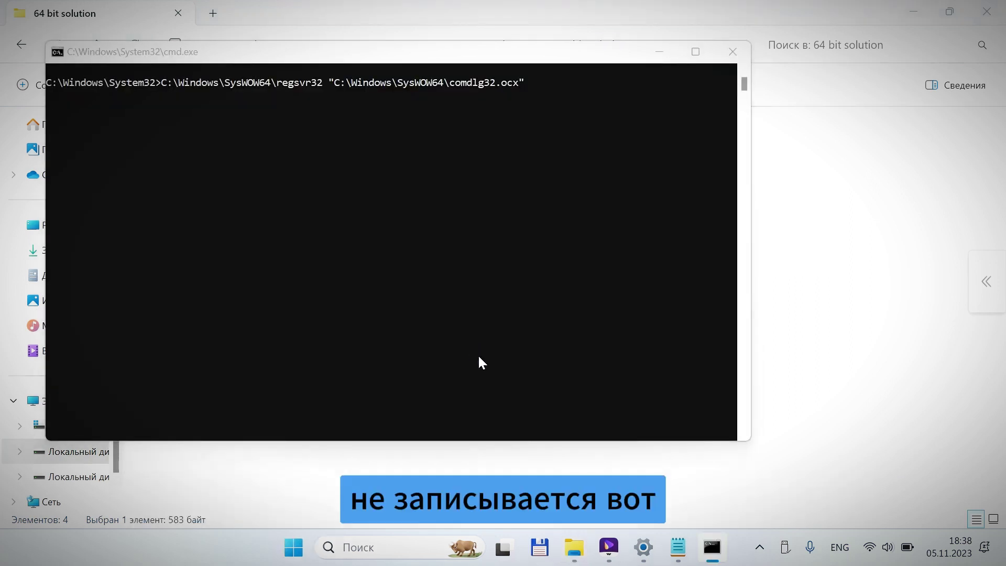
{"action": "left_click", "coordinate": [597, 329]}
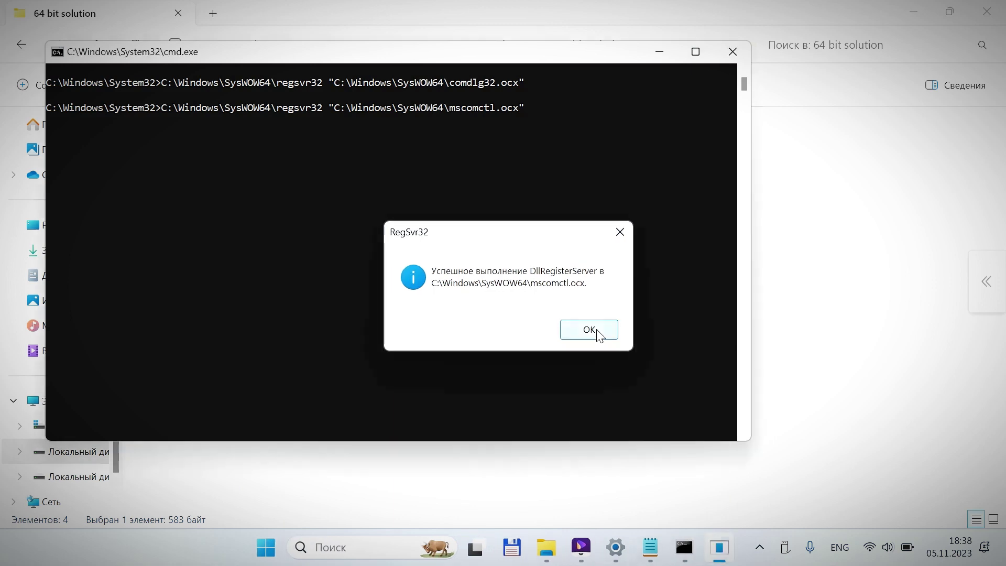
{"action": "left_click", "coordinate": [588, 329]}
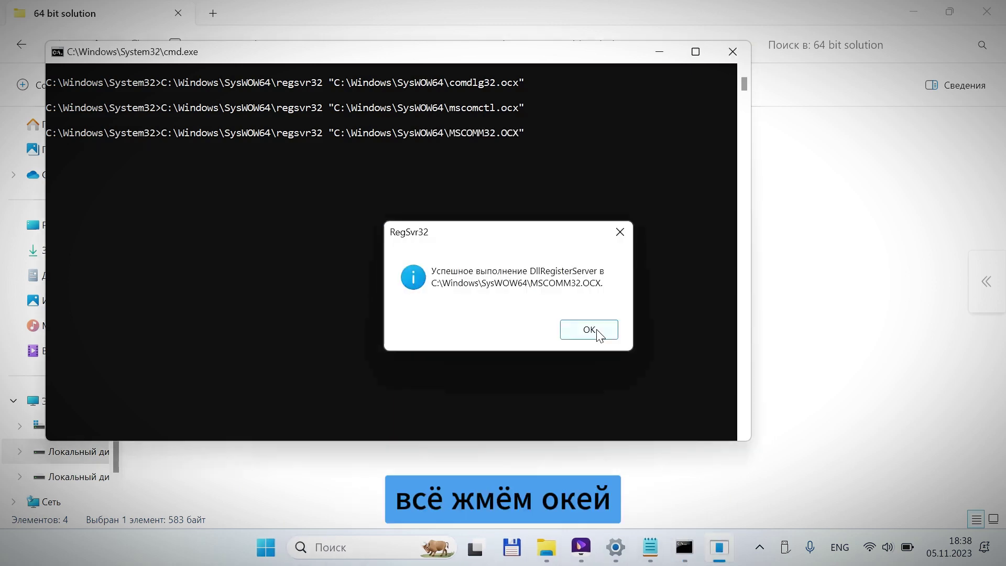
{"action": "left_click", "coordinate": [588, 329]}
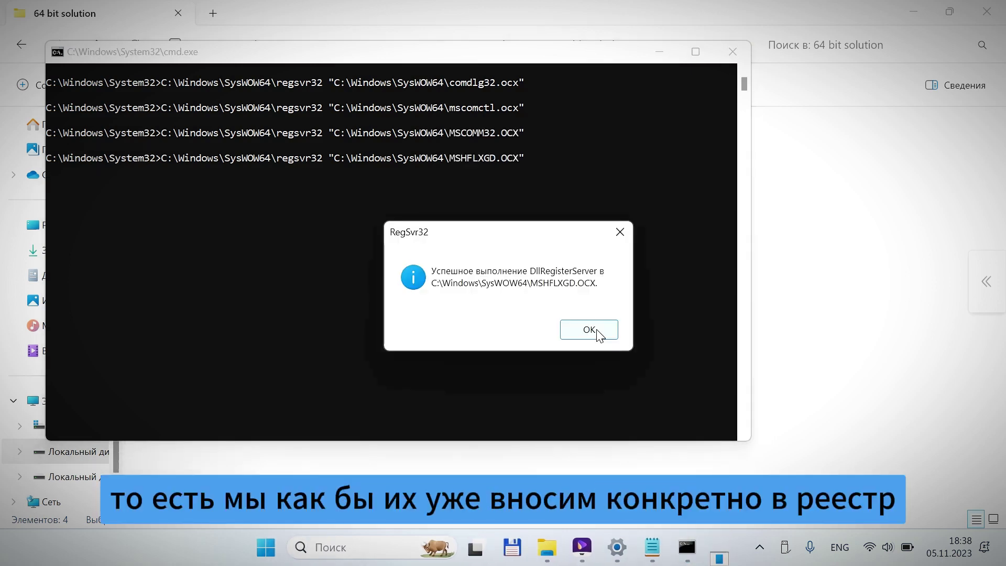
{"action": "left_click", "coordinate": [597, 330]}
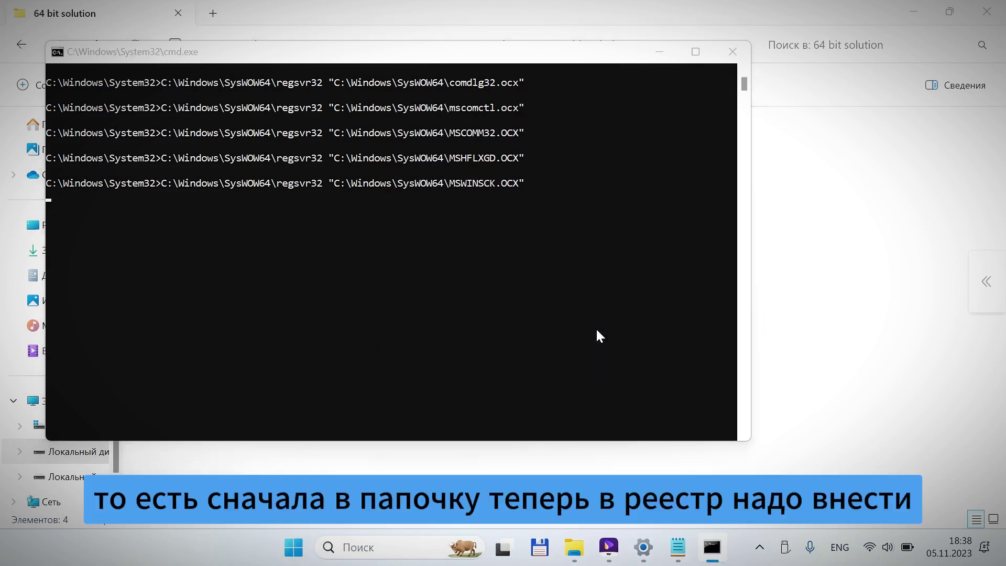
{"action": "left_click", "coordinate": [596, 329]}
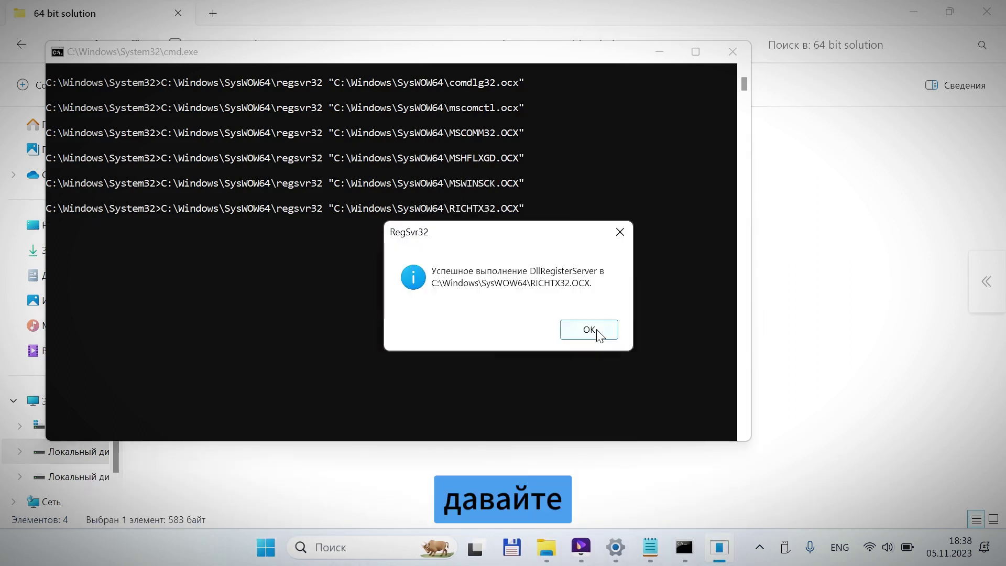
{"action": "left_click", "coordinate": [596, 329]}
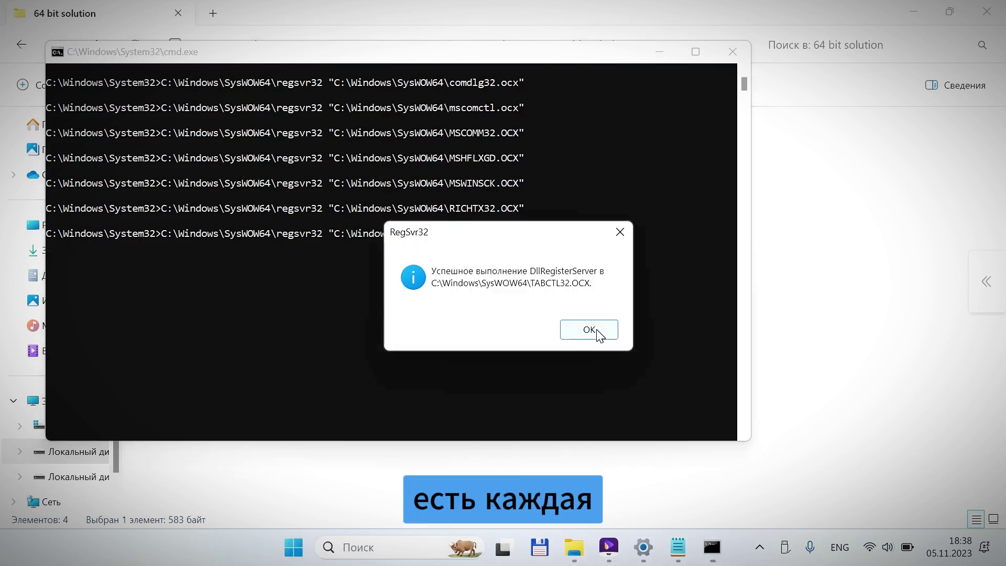
{"action": "left_click", "coordinate": [597, 333]}
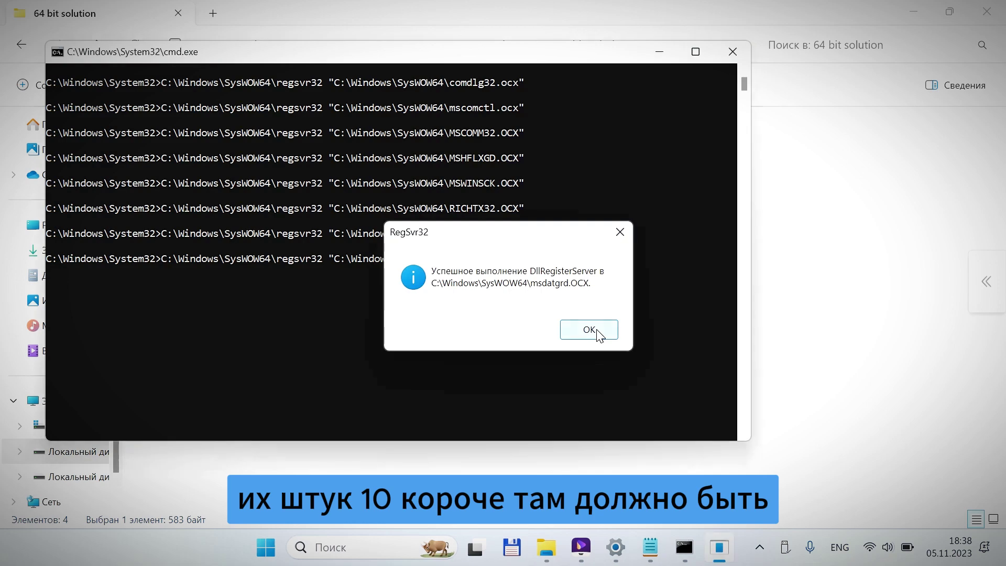
{"action": "left_click", "coordinate": [597, 331]}
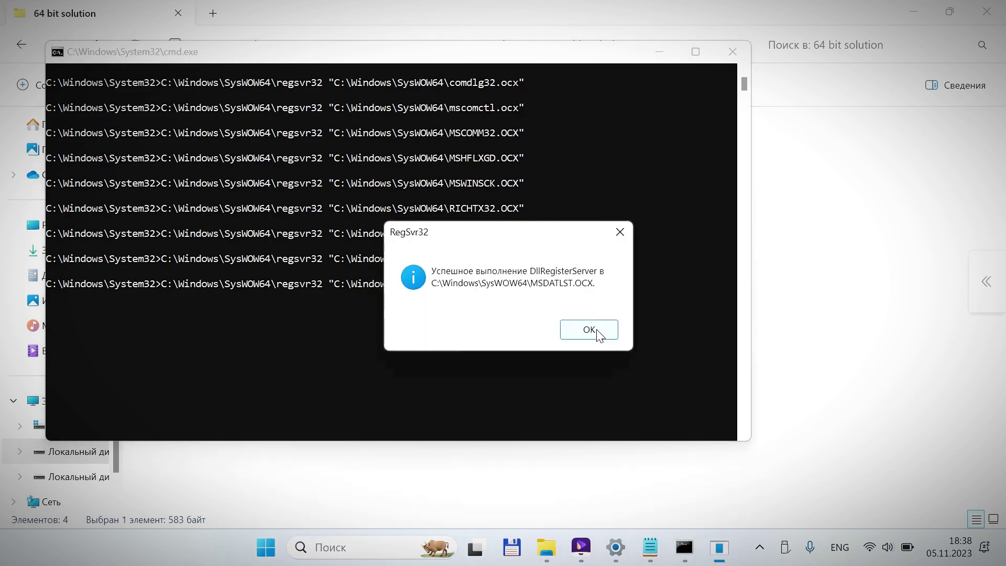
{"action": "left_click", "coordinate": [597, 331]}
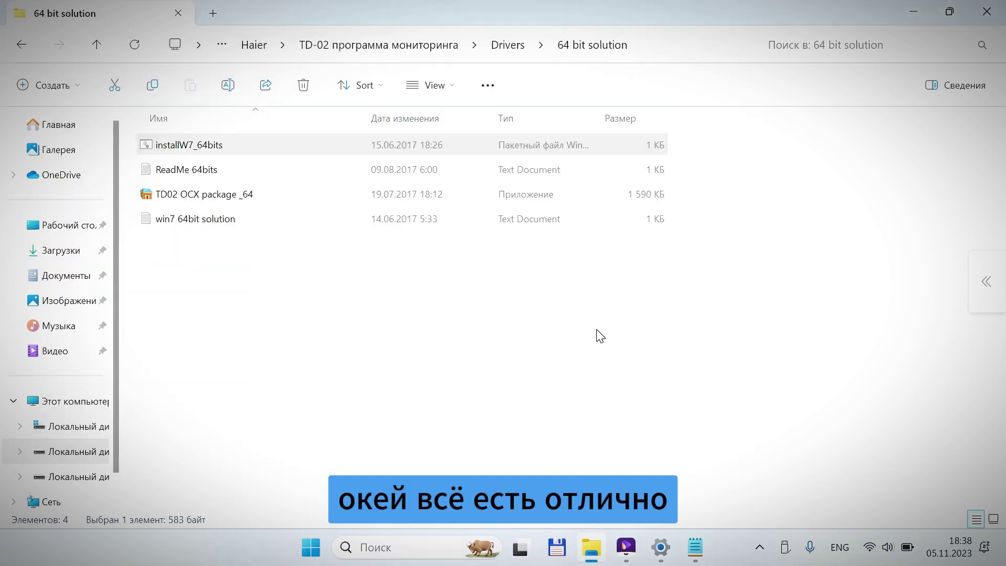
- Launch Monitor Software MRV 5 Remote (V2.1_2020.06.28) from the TD-02 monitoring folder and open its communication port setup
{"action": "left_click", "coordinate": [422, 51]}
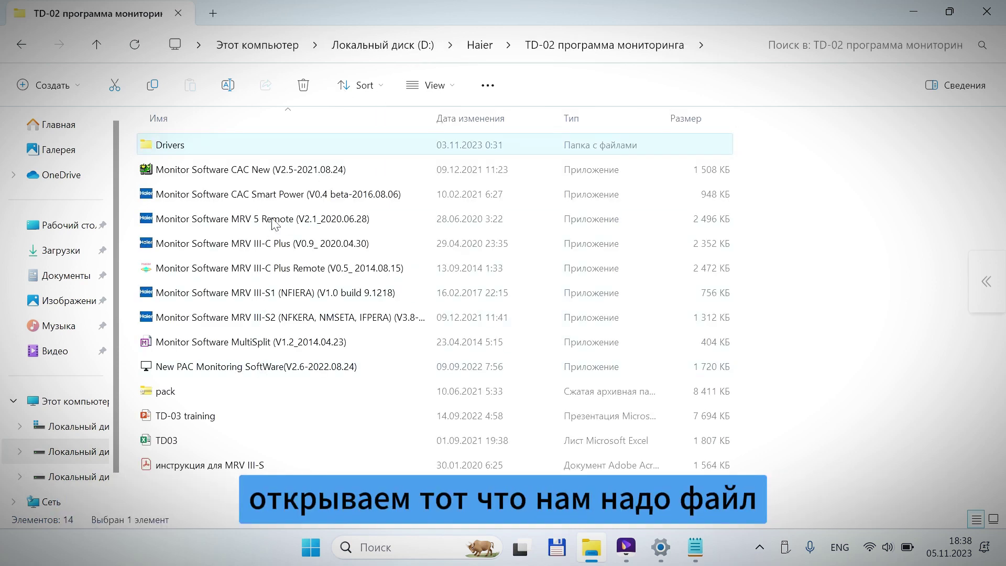
{"action": "left_click", "coordinate": [252, 224]}
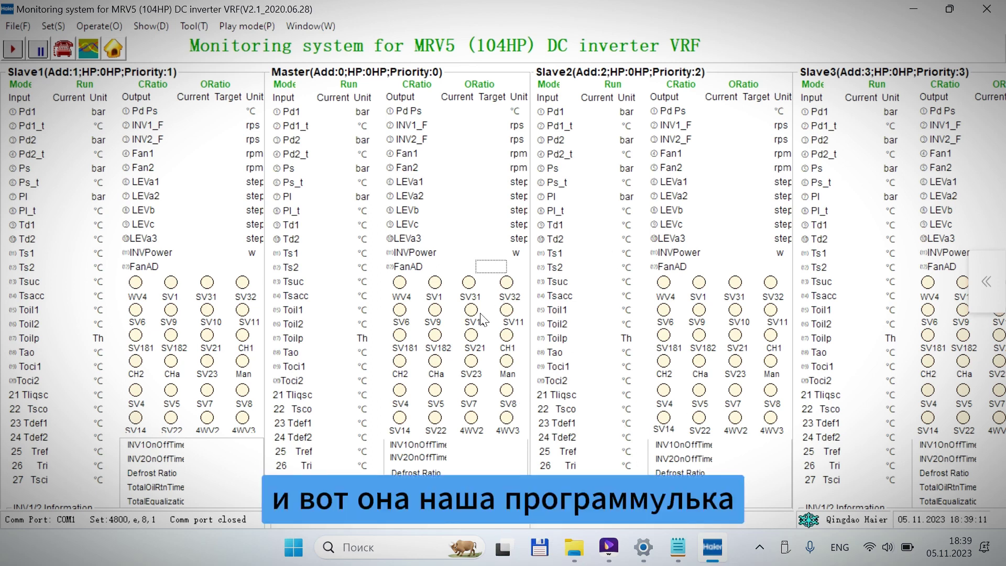
{"action": "left_click", "coordinate": [949, 10]}
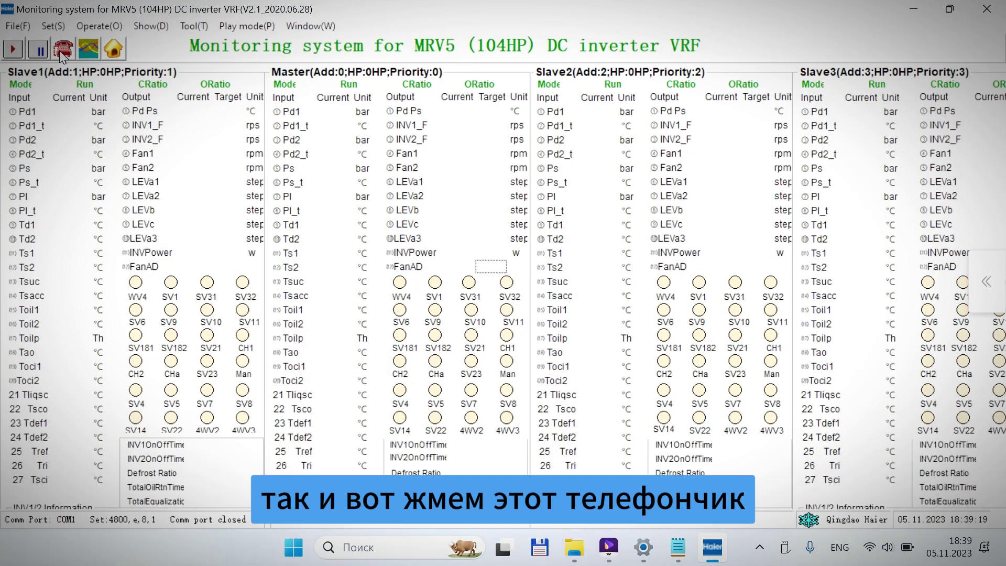
{"action": "left_click", "coordinate": [63, 54]}
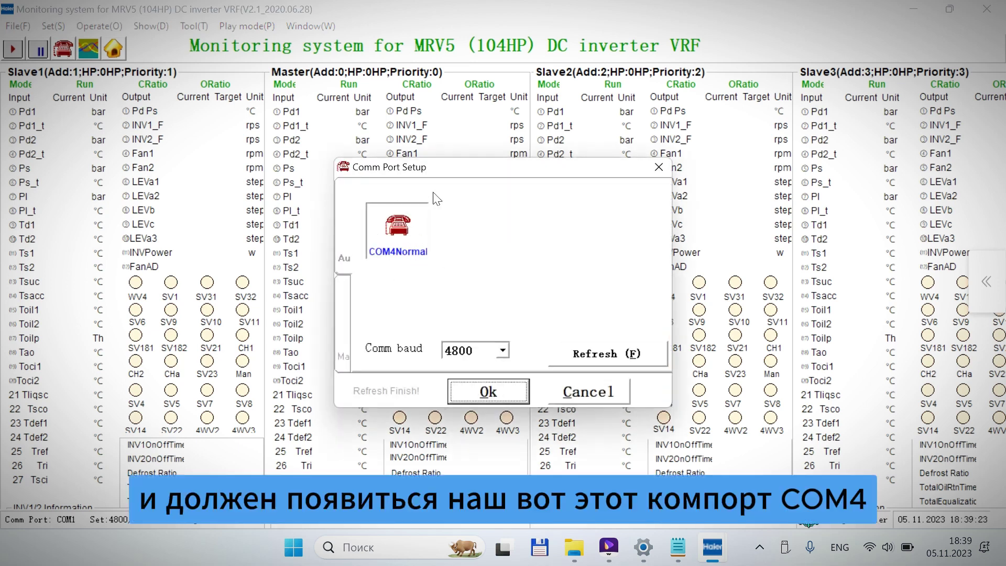
- Switch to Device Manager, check the USB Serial Port's number under the COM and LPT ports, and close Device Manager and the system settings
{"action": "left_click", "coordinate": [645, 557]}
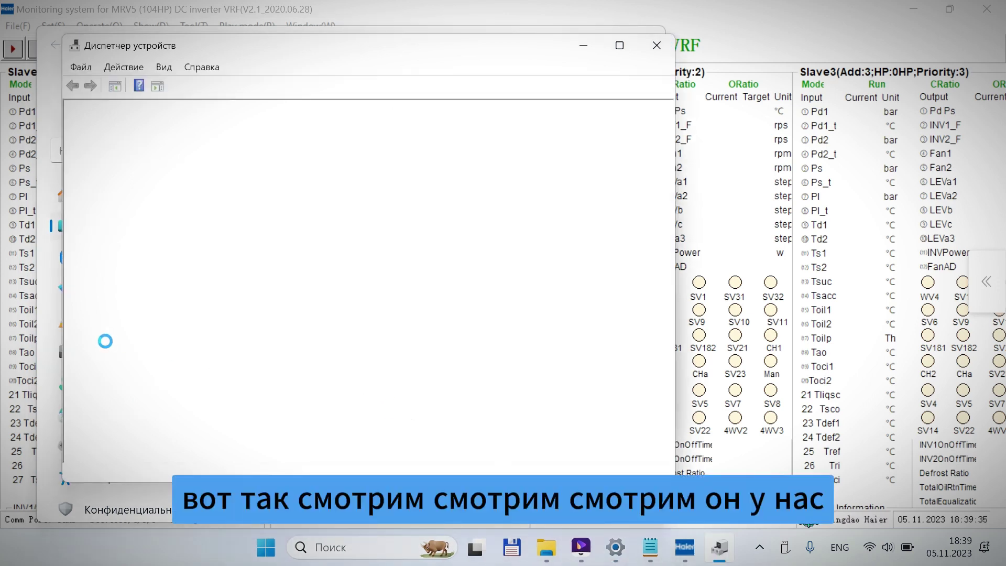
{"action": "left_click", "coordinate": [87, 363]}
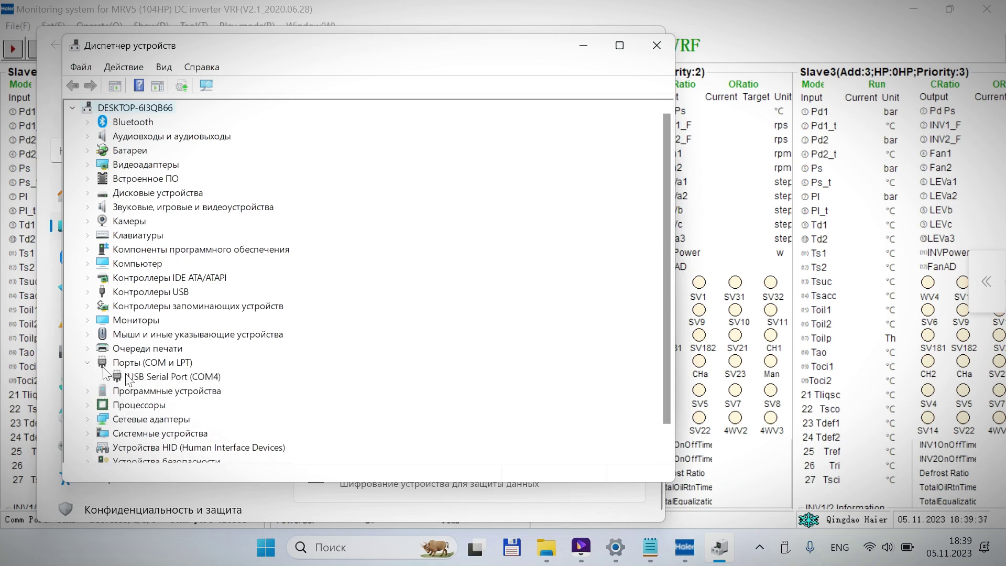
{"action": "left_click", "coordinate": [166, 378]}
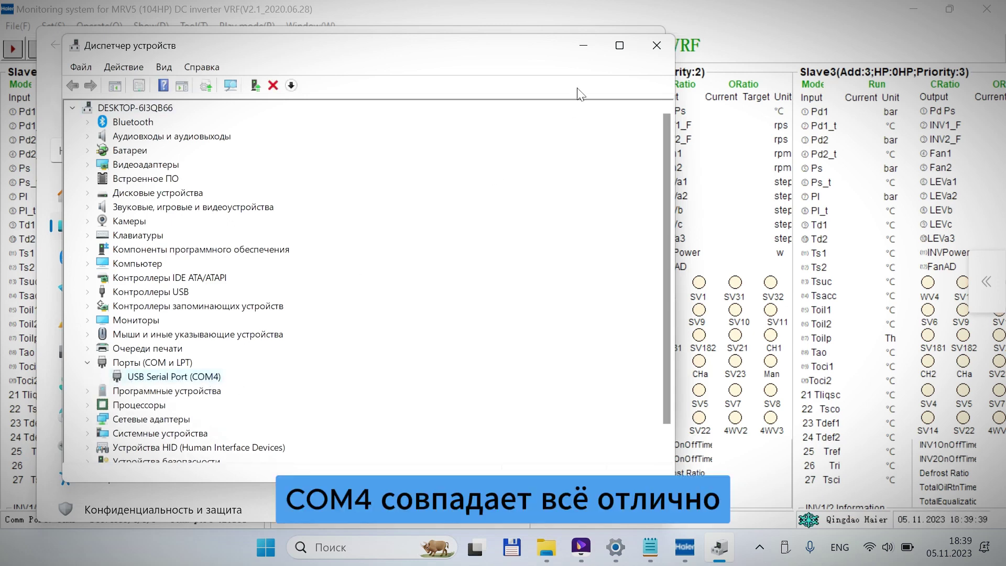
{"action": "left_click", "coordinate": [661, 52]}
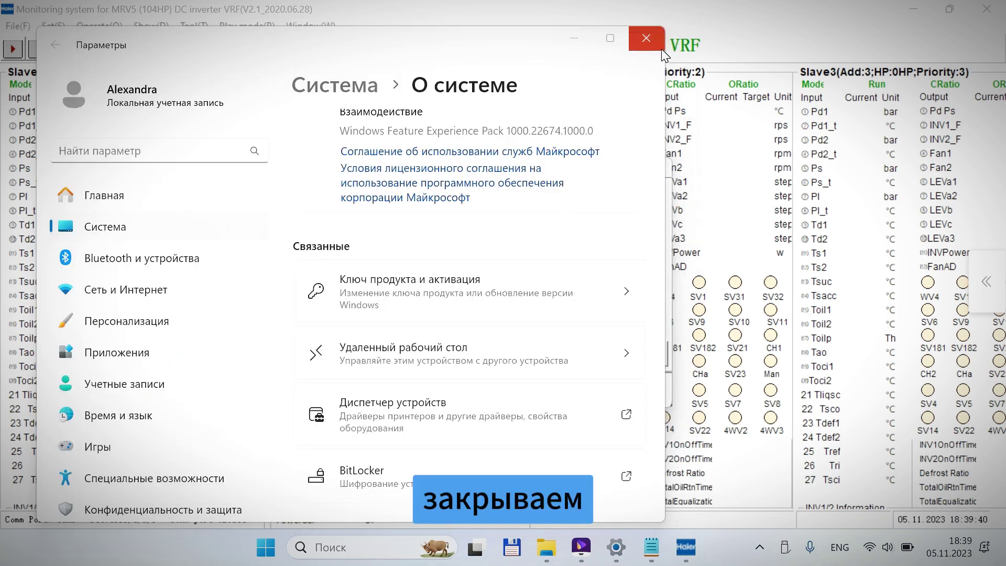
{"action": "left_click", "coordinate": [654, 47]}
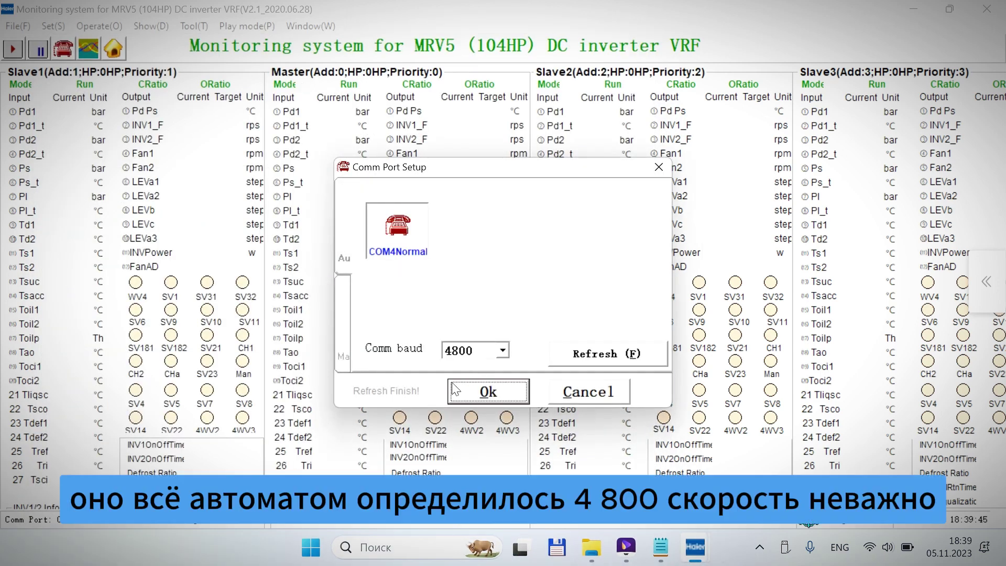
- Accept COM4 at 4800 baud in the Comm Port Setup and start the MRV5 monitoring
{"action": "left_click", "coordinate": [504, 396]}
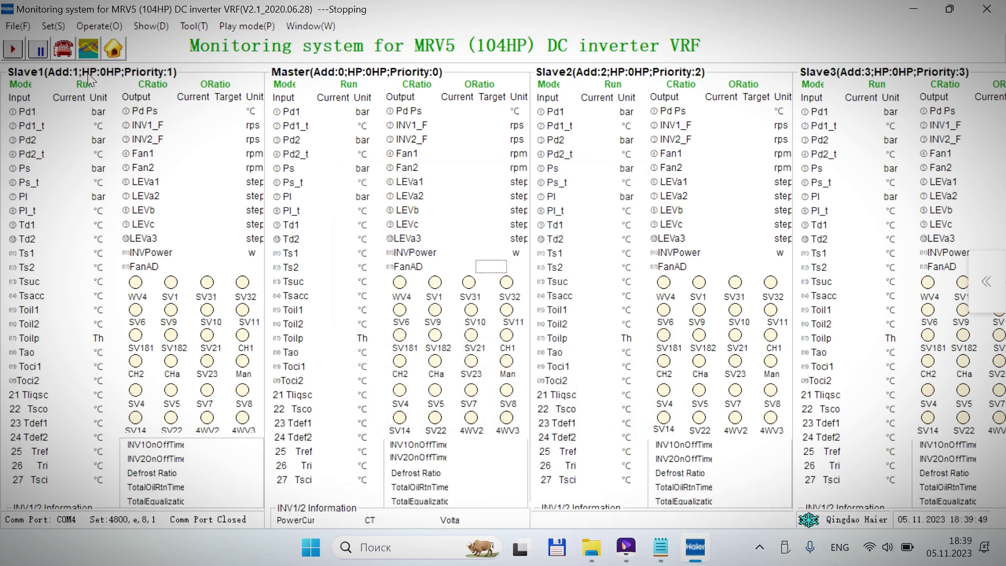
{"action": "left_click", "coordinate": [14, 54]}
{"action": "left_click", "coordinate": [14, 54]}
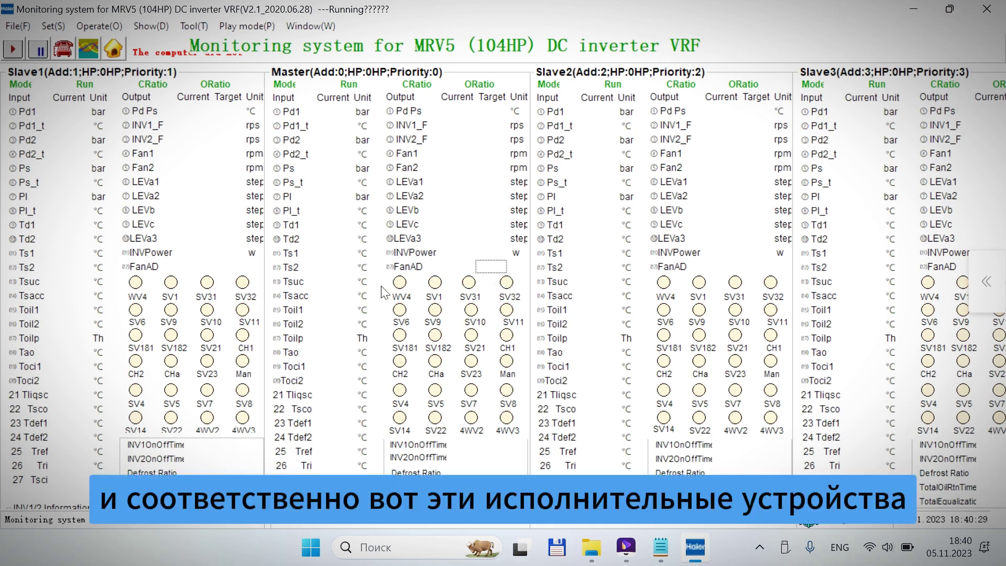
- Open the curve window and turn on curve saving to a new database named test-1 on the desktop
{"action": "left_click", "coordinate": [87, 47]}
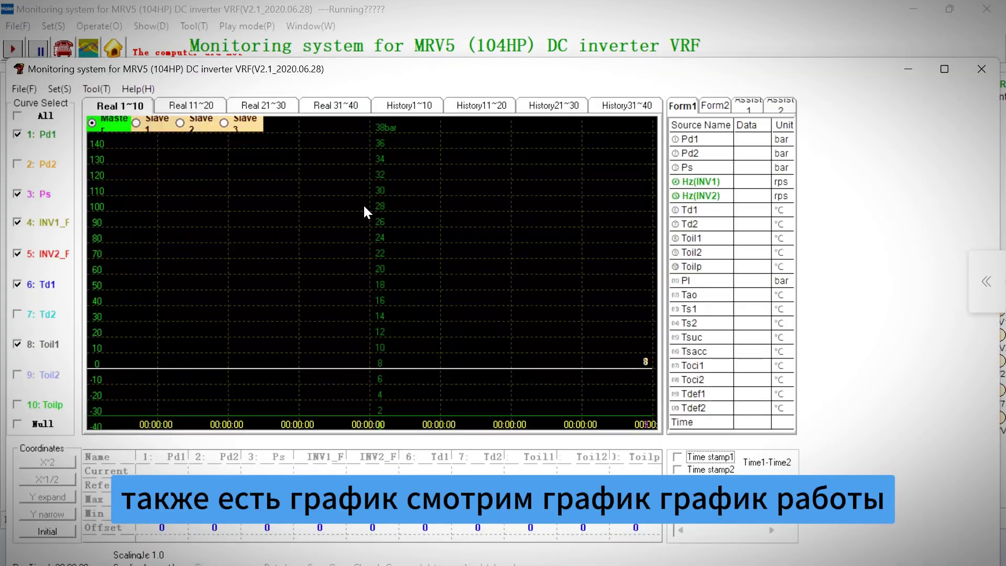
{"action": "left_click", "coordinate": [19, 92]}
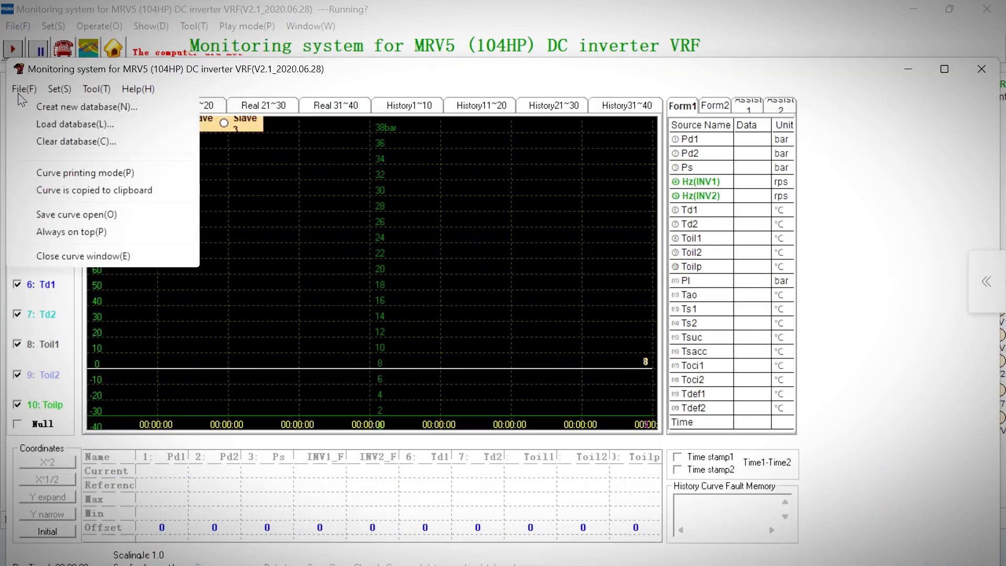
{"action": "left_click", "coordinate": [106, 214]}
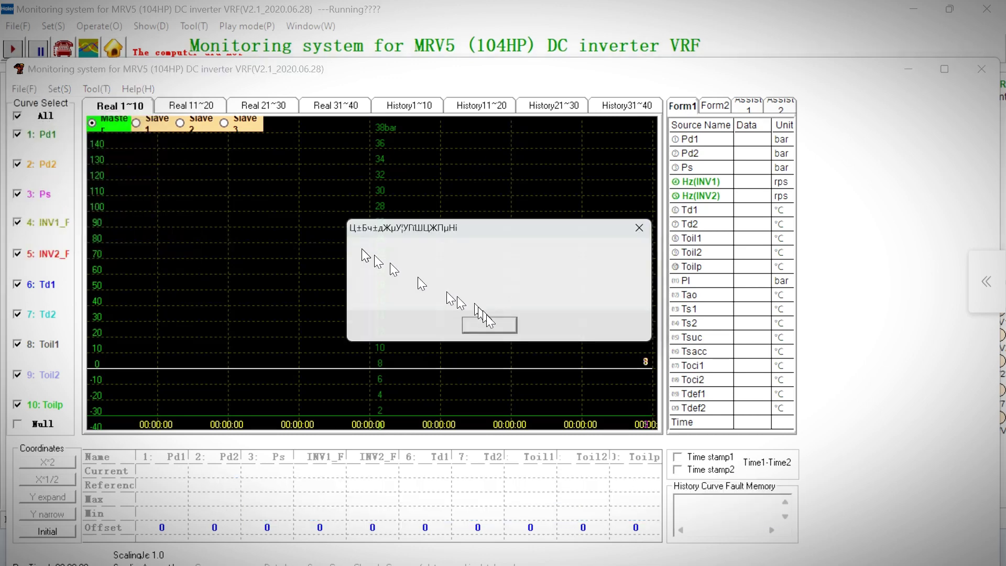
{"action": "left_click", "coordinate": [495, 331]}
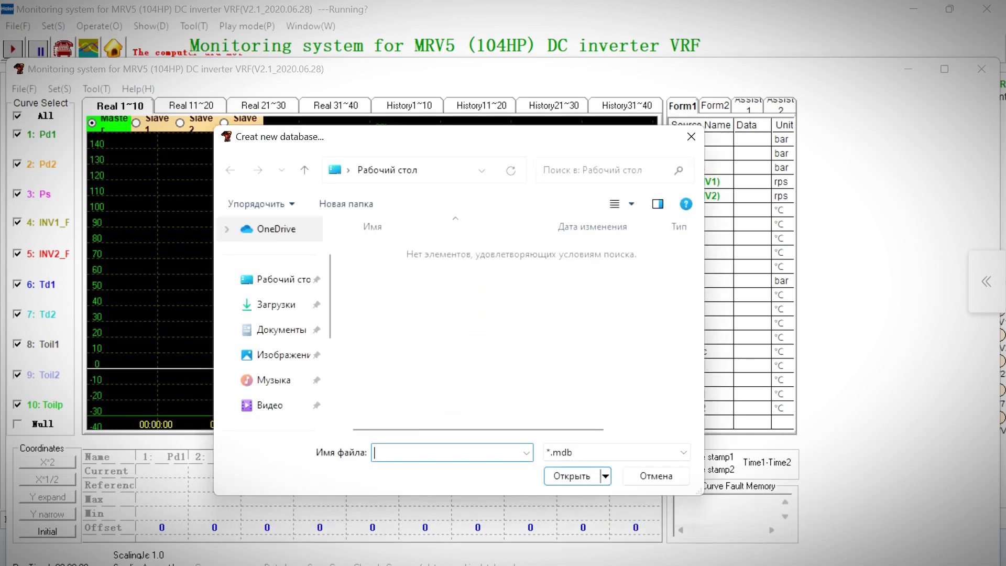
{"action": "type", "text": "test-"}
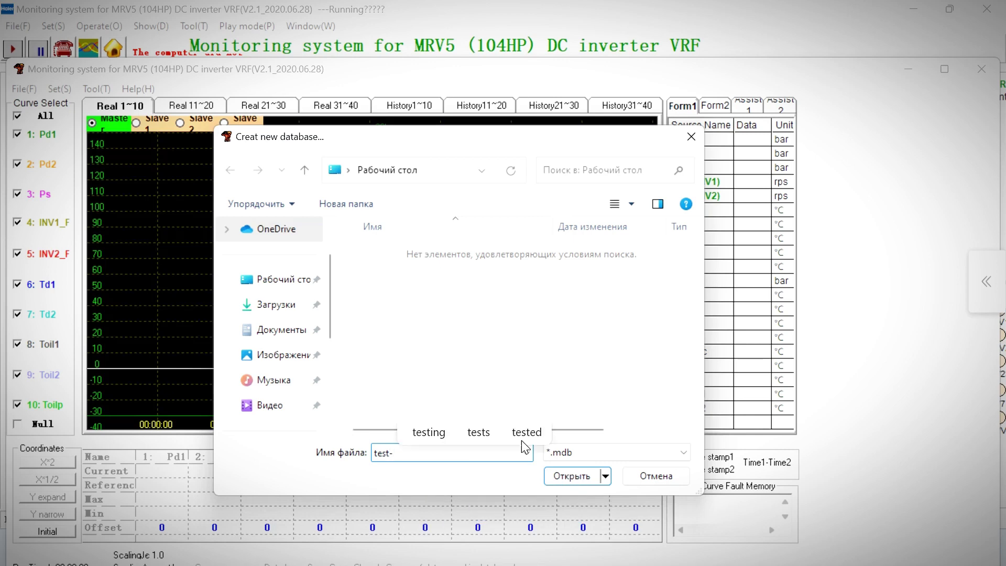
{"action": "type", "text": "1"}
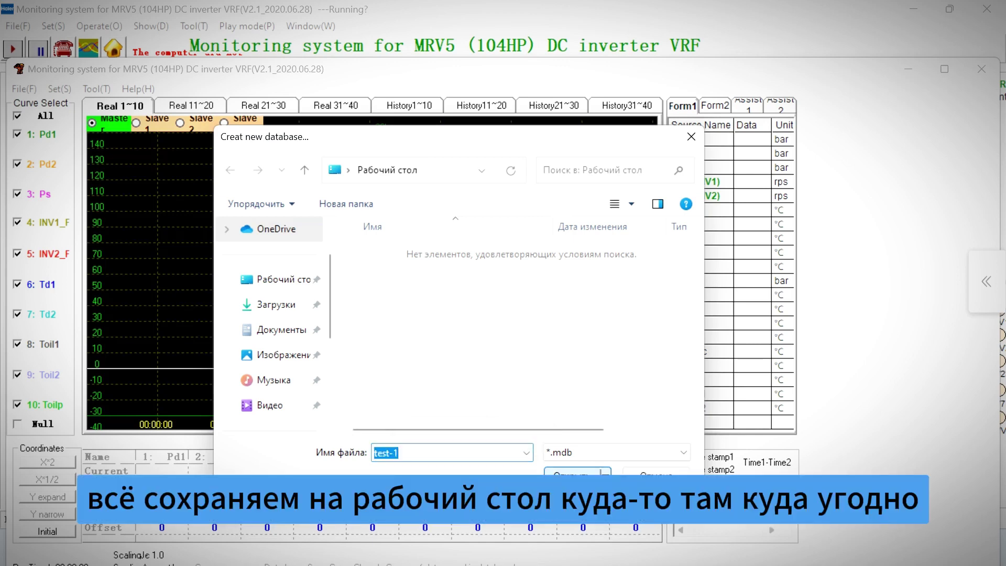
{"action": "left_click", "coordinate": [571, 474]}
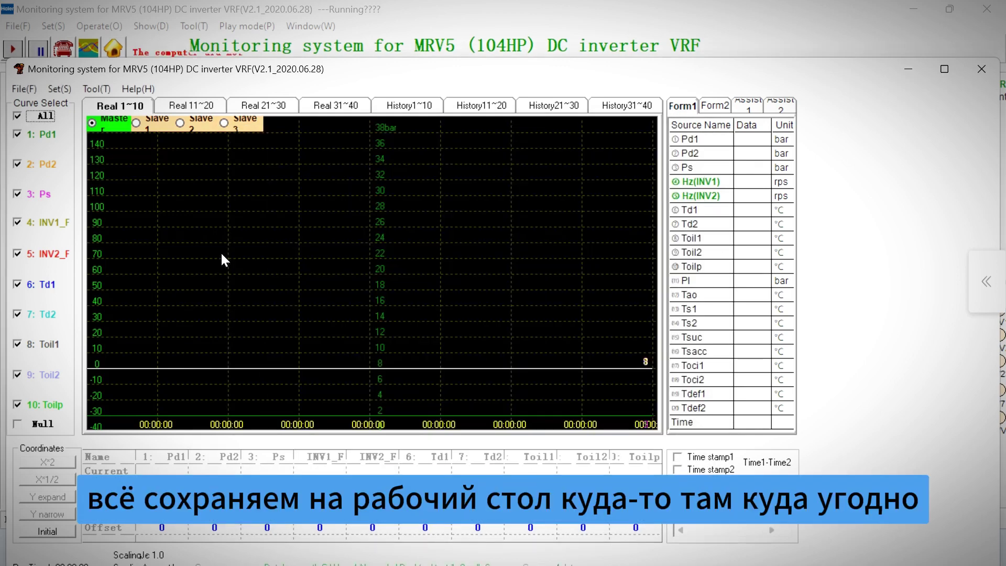
- Switch the displayed real-time curves through Slave 1 and Slave 2 to Slave 3
{"action": "left_click", "coordinate": [137, 123]}
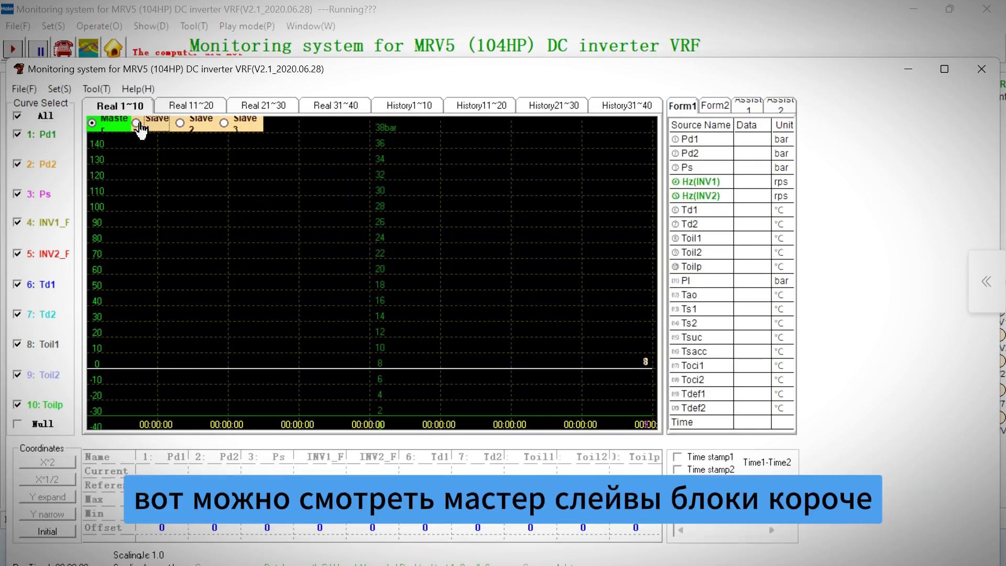
{"action": "left_click", "coordinate": [199, 127]}
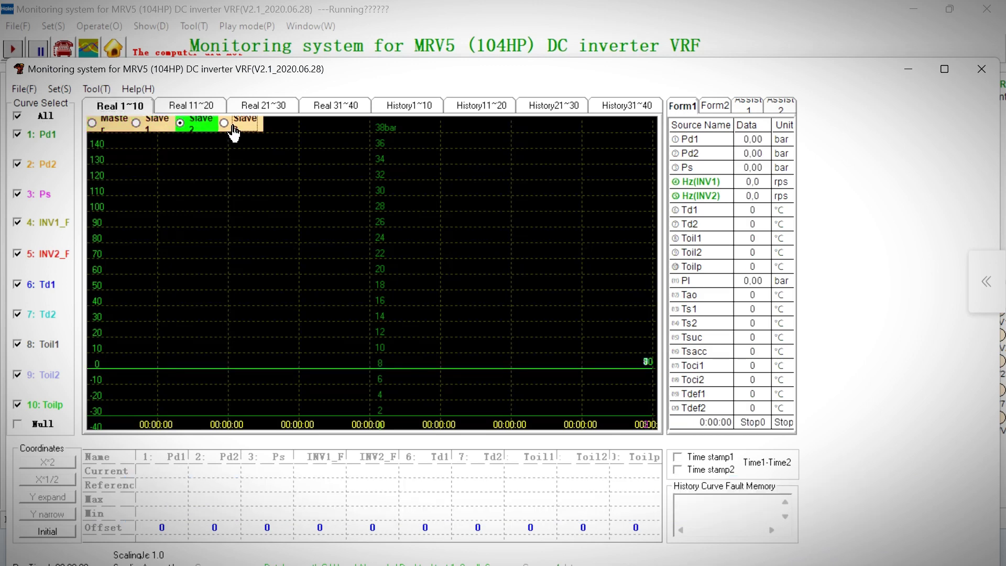
{"action": "left_click", "coordinate": [233, 125]}
- Enable all curves in the Real 11~20, Real 21~30 and Real 31~40 groups
{"action": "left_click", "coordinate": [191, 107]}
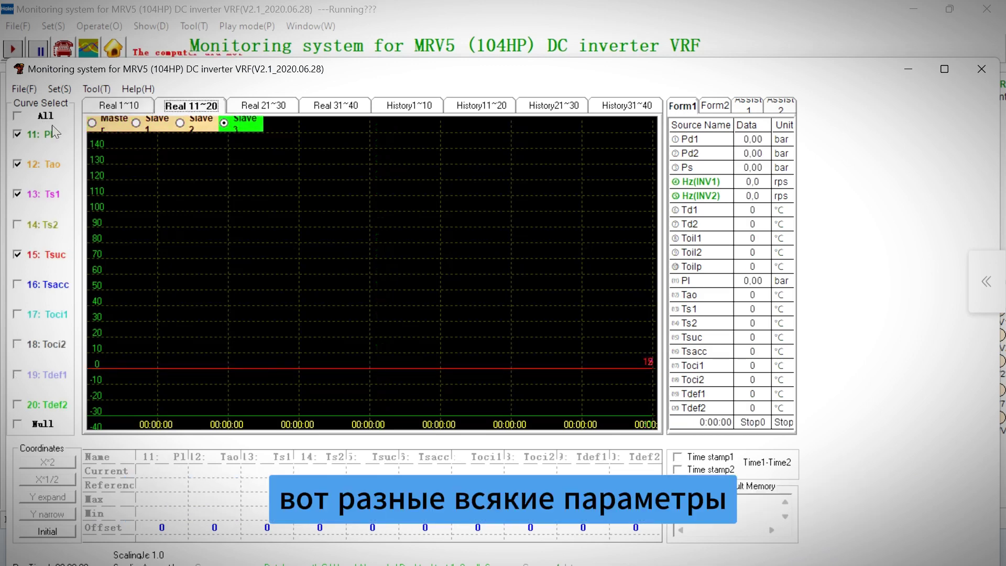
{"action": "left_click", "coordinate": [17, 116]}
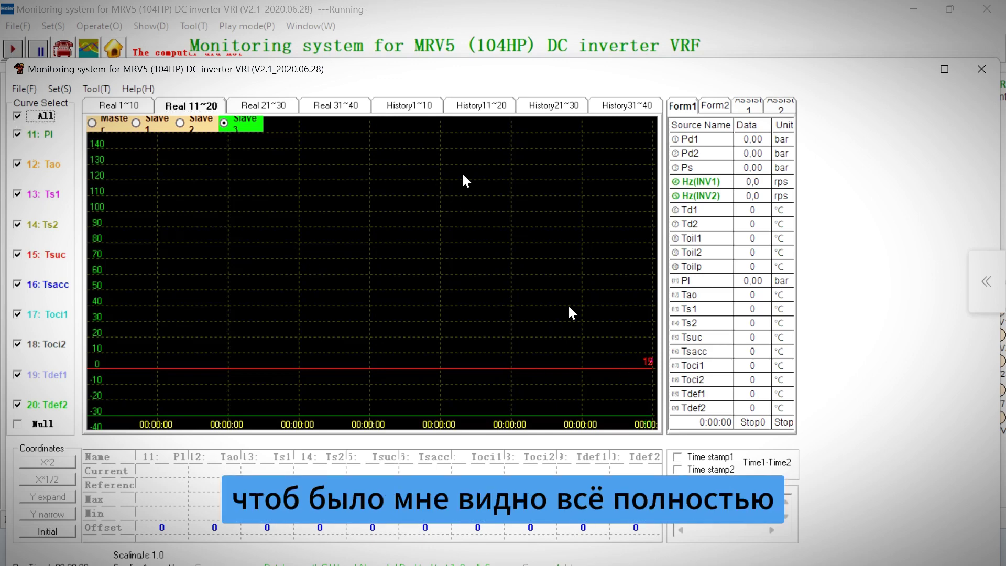
{"action": "left_click", "coordinate": [262, 106]}
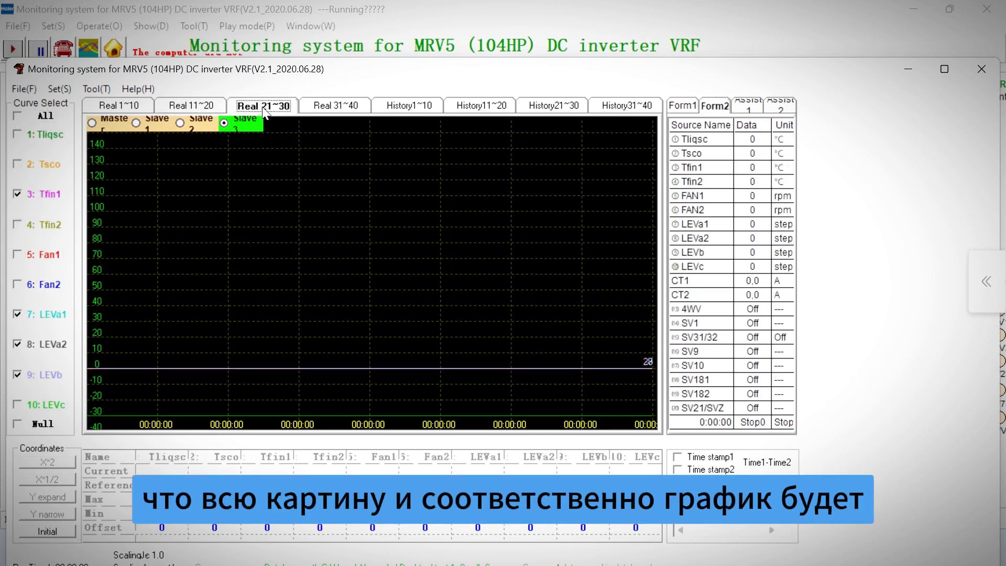
{"action": "left_click", "coordinate": [17, 117]}
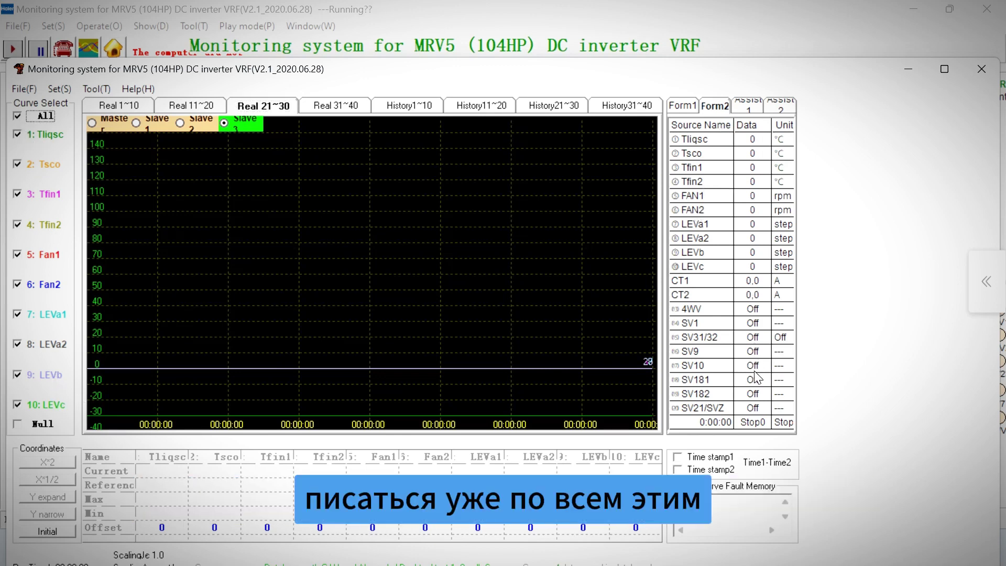
{"action": "left_click", "coordinate": [346, 107]}
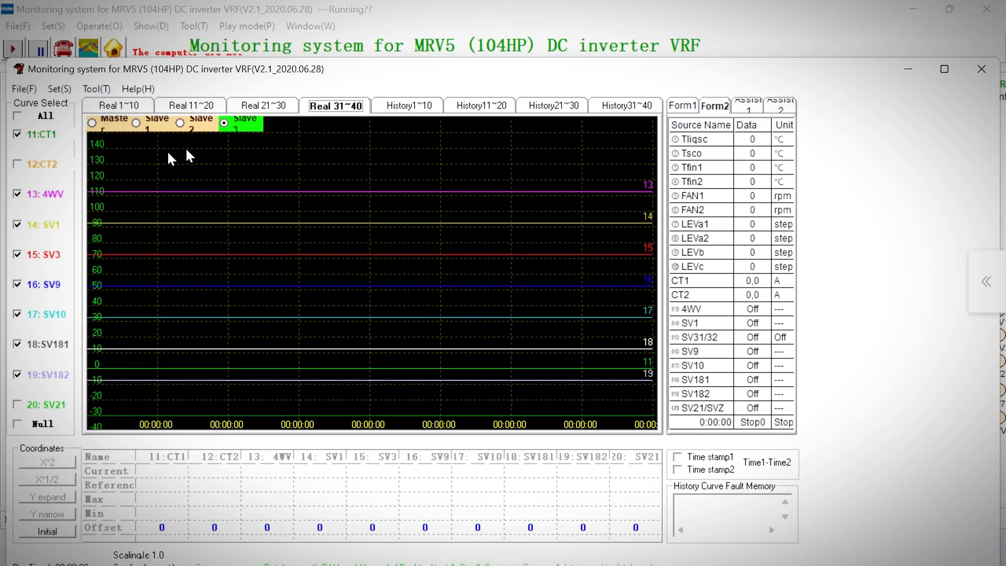
{"action": "left_click", "coordinate": [18, 116]}
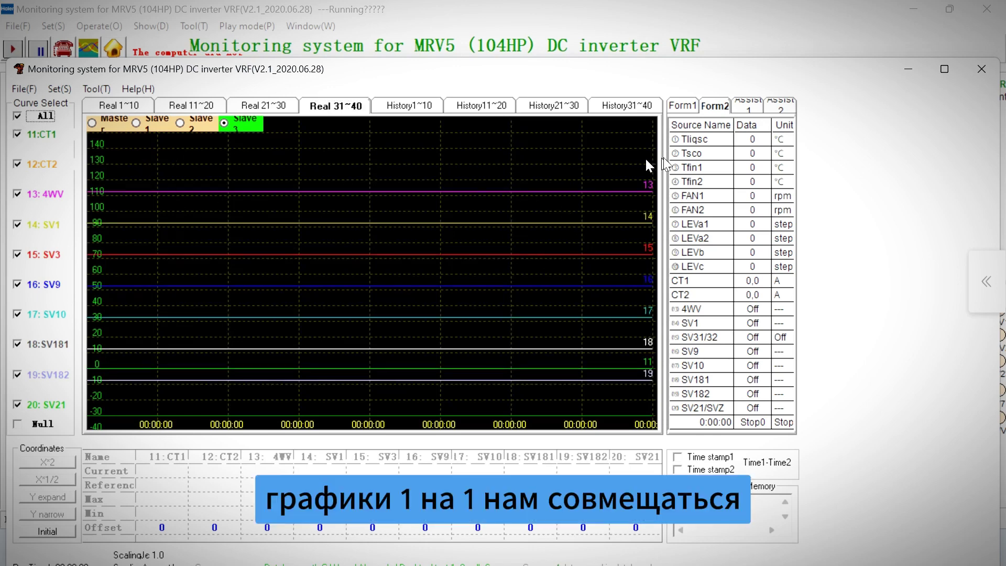
- Review the current readings in the Assist 1 and Assist 2 tables and return to Form1
{"action": "left_click", "coordinate": [747, 110]}
{"action": "left_click", "coordinate": [780, 108]}
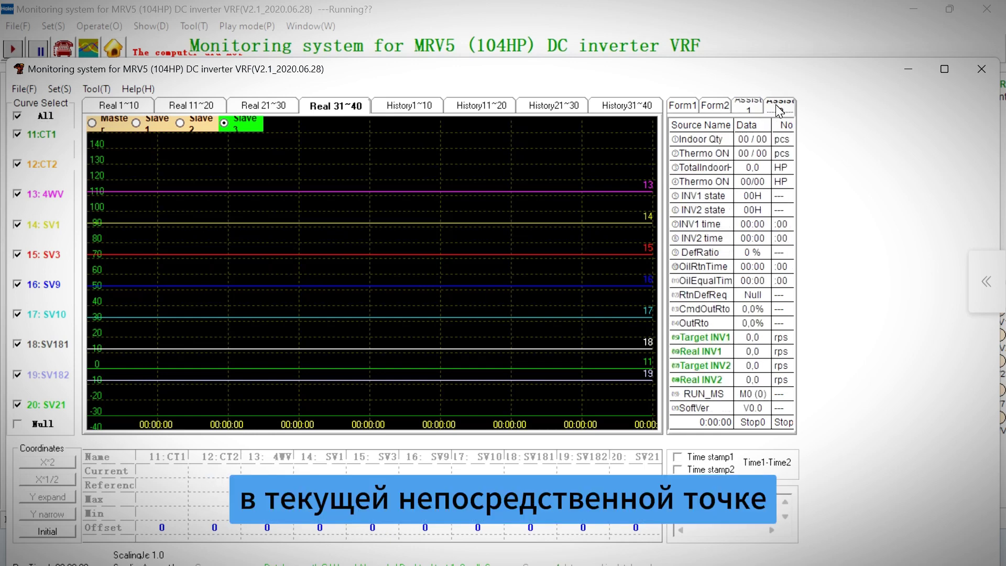
{"action": "left_click", "coordinate": [688, 107]}
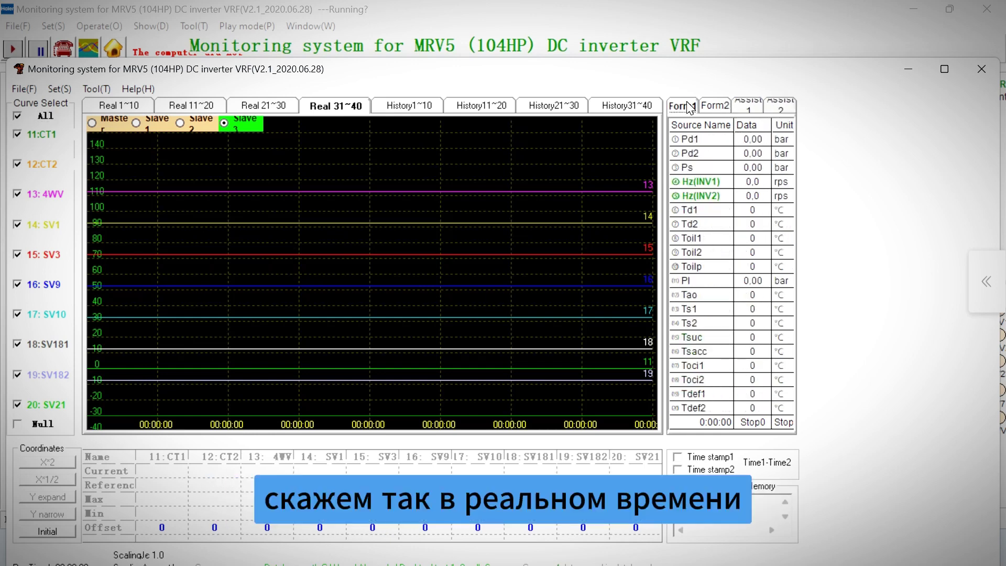
- Check that curve saving is on and close the curve window to end the recording
{"action": "left_click", "coordinate": [24, 90]}
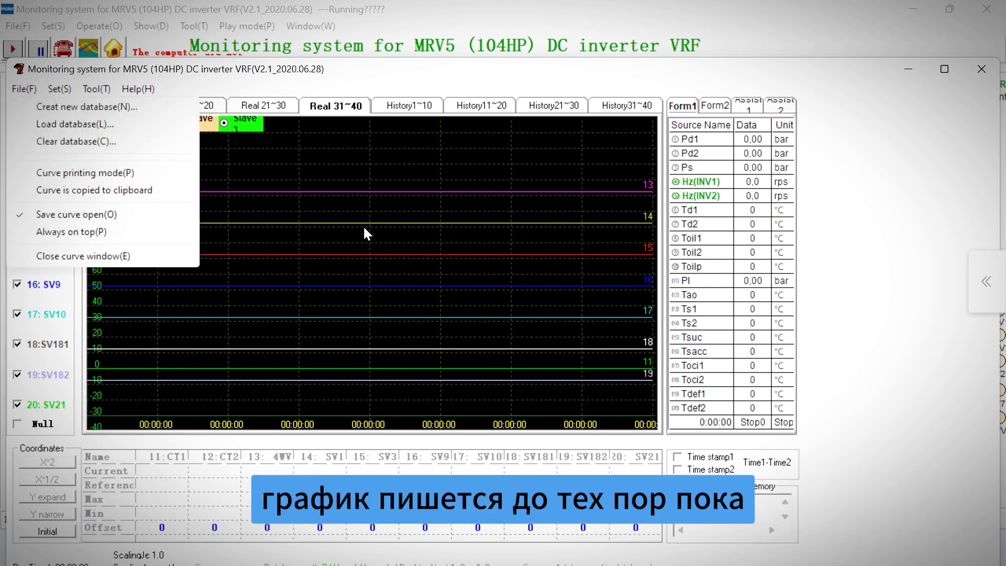
{"action": "left_click", "coordinate": [475, 210]}
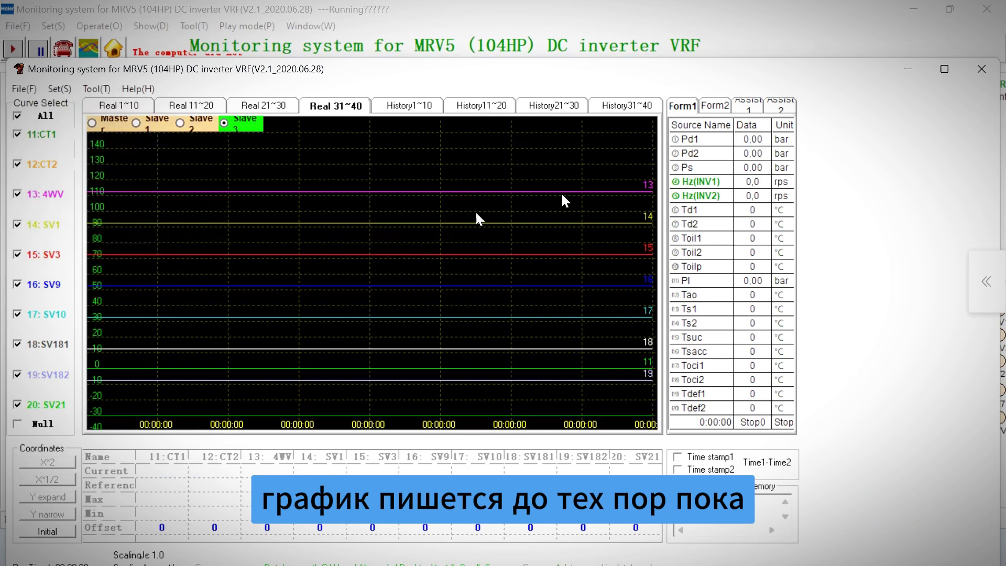
{"action": "left_click", "coordinate": [982, 70]}
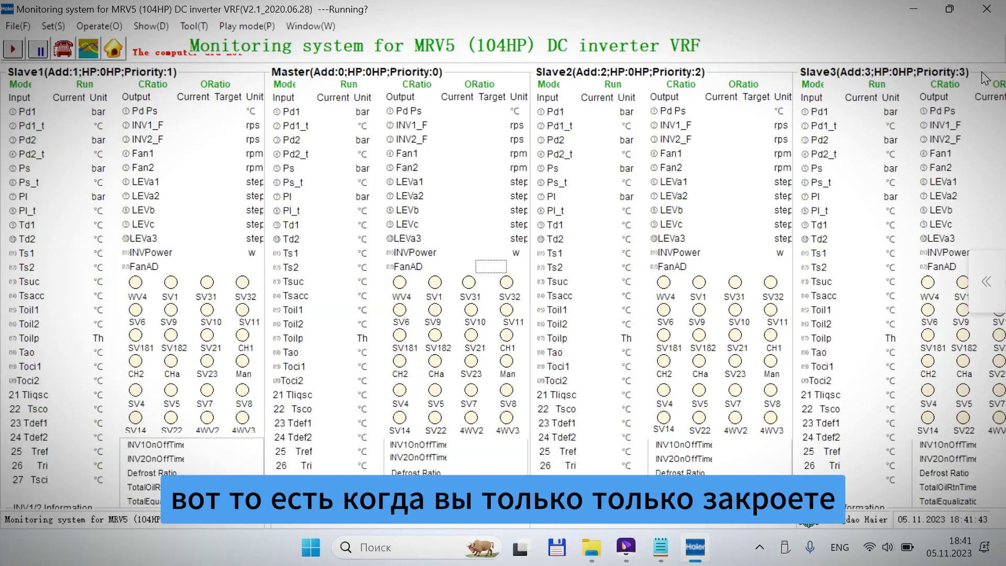
- Open the YR-H65 controller and cycle its mode through Dry, Fan, Heat and Auto back to Cool
{"action": "left_click", "coordinate": [310, 28]}
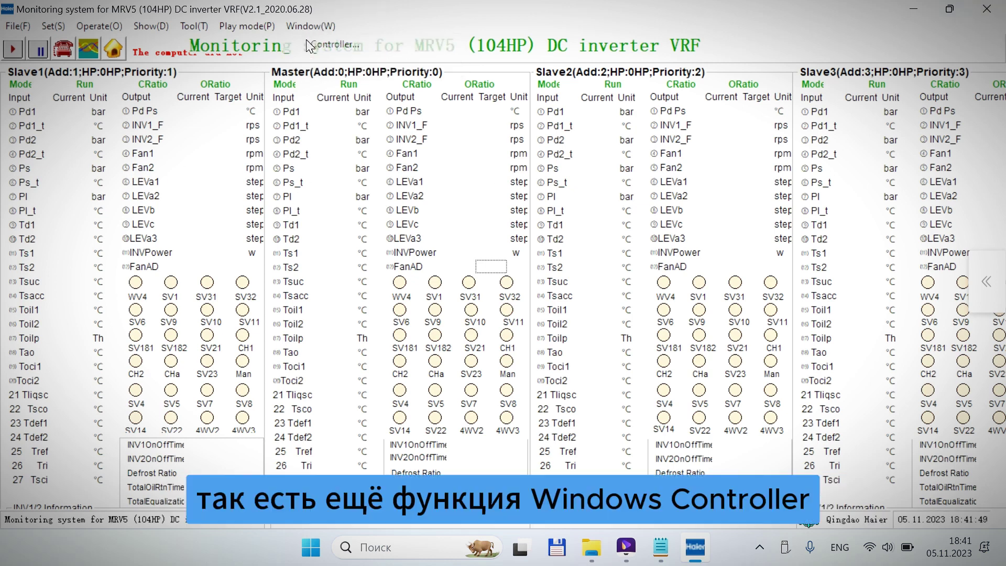
{"action": "left_click", "coordinate": [327, 44]}
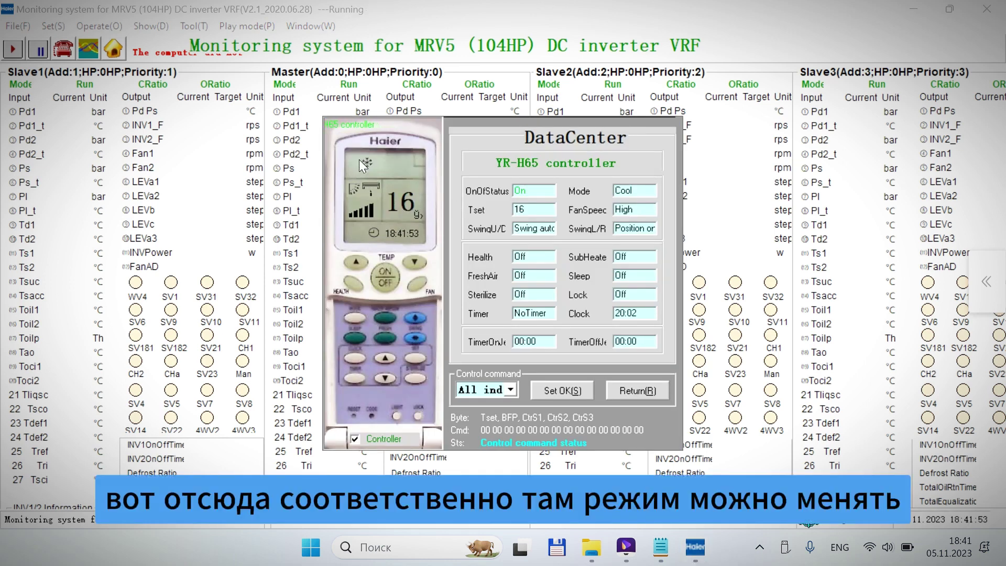
{"action": "left_click", "coordinate": [364, 315]}
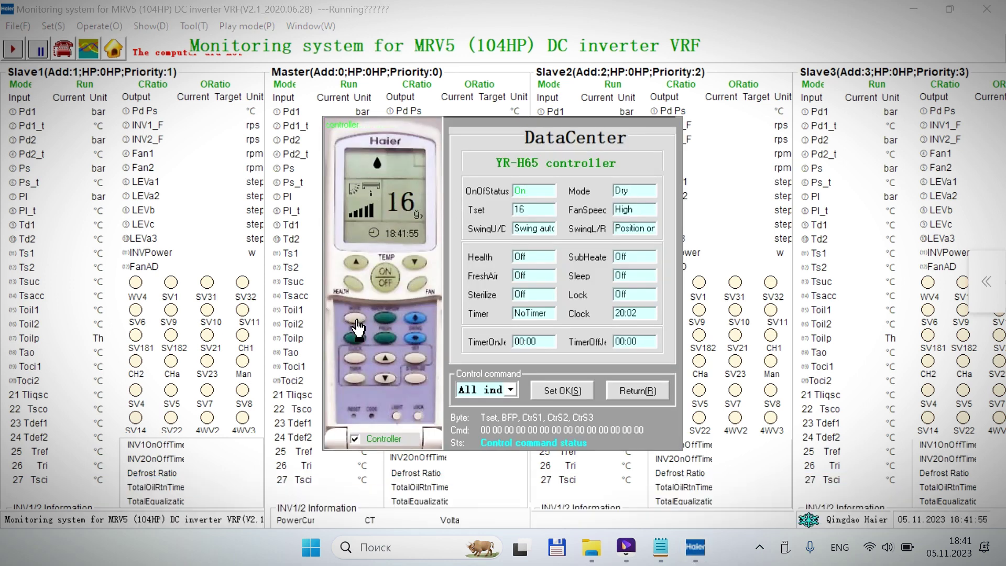
{"action": "left_click", "coordinate": [365, 314]}
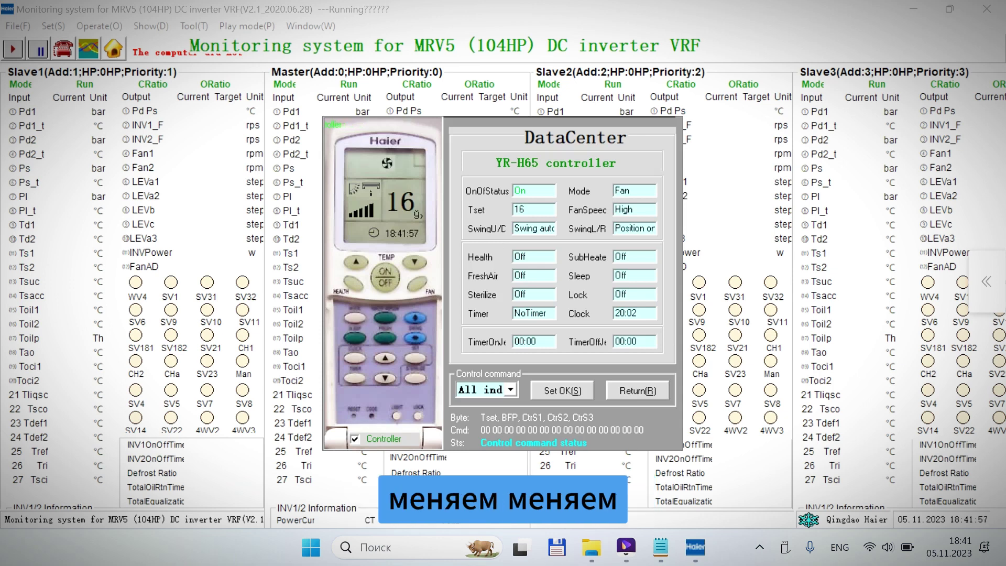
{"action": "left_click", "coordinate": [357, 320]}
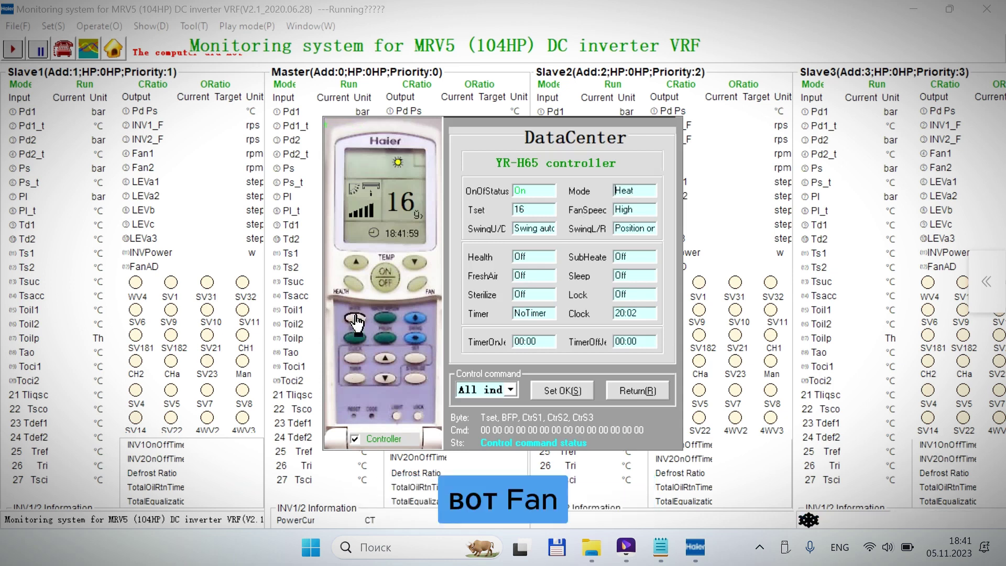
{"action": "left_click", "coordinate": [357, 320]}
{"action": "left_click", "coordinate": [357, 319]}
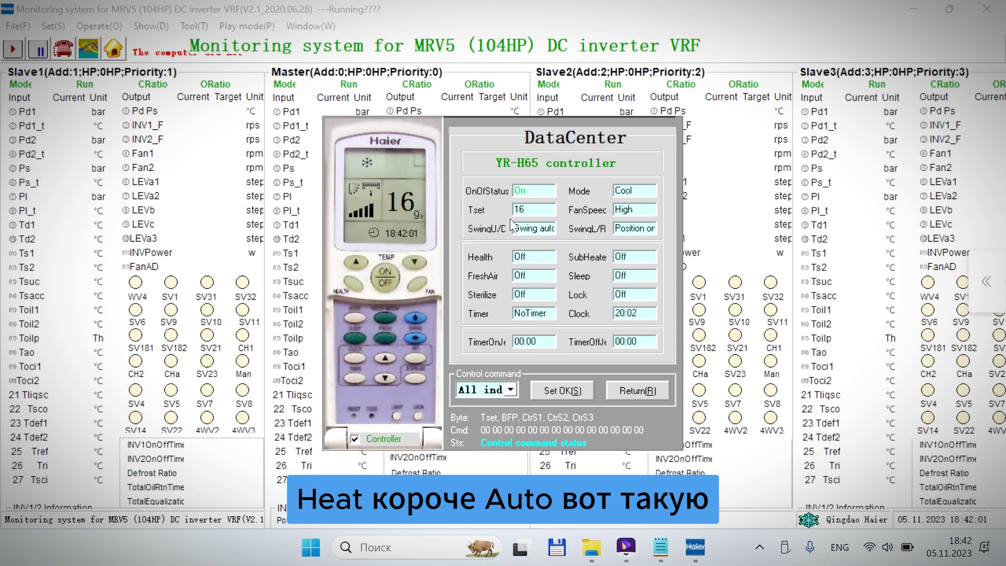
- Raise the controller's set temperature to 22
{"action": "left_click", "coordinate": [356, 262]}
{"action": "left_click", "coordinate": [356, 262]}
{"action": "left_click", "coordinate": [356, 263]}
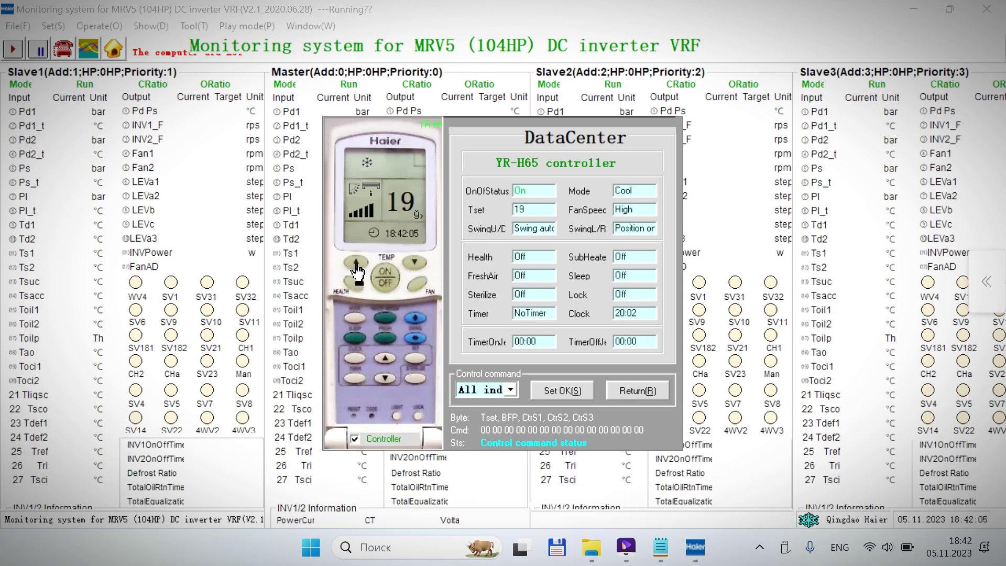
{"action": "left_click", "coordinate": [356, 263]}
{"action": "left_click", "coordinate": [356, 263]}
{"action": "left_click", "coordinate": [356, 263]}
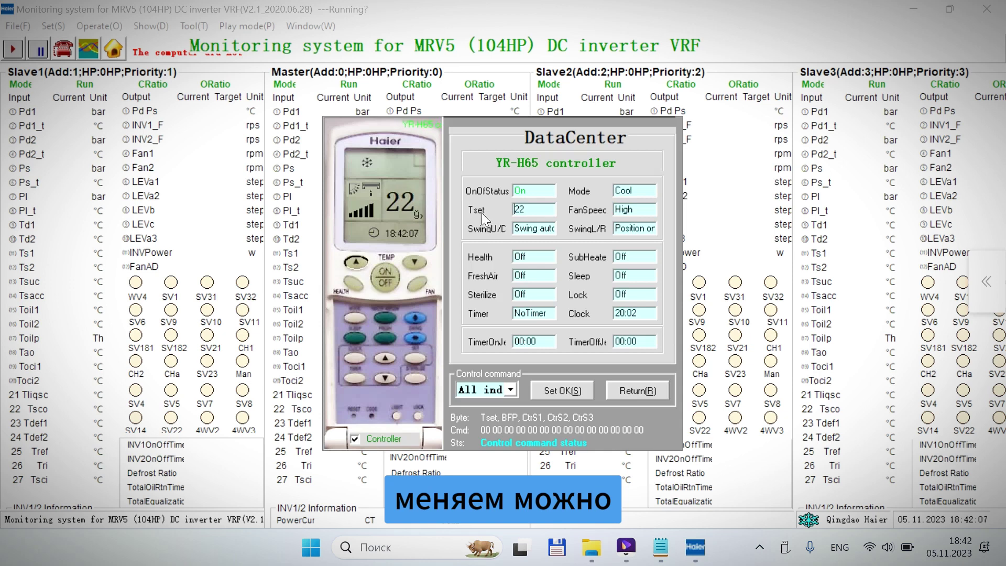
- Switch the controller off and on again and issue its settings as a command to all indoor units
{"action": "left_click", "coordinate": [386, 281]}
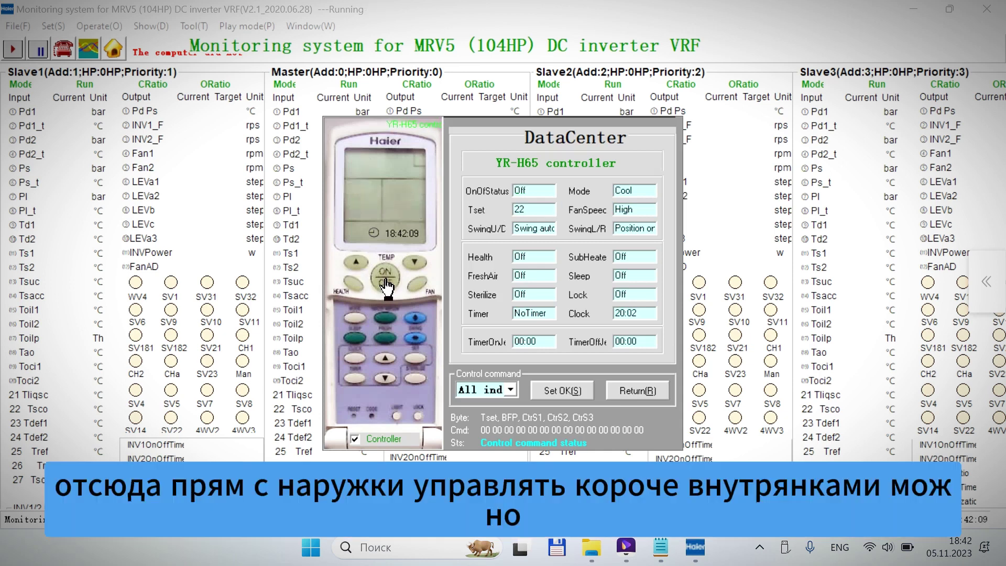
{"action": "left_click", "coordinate": [386, 282]}
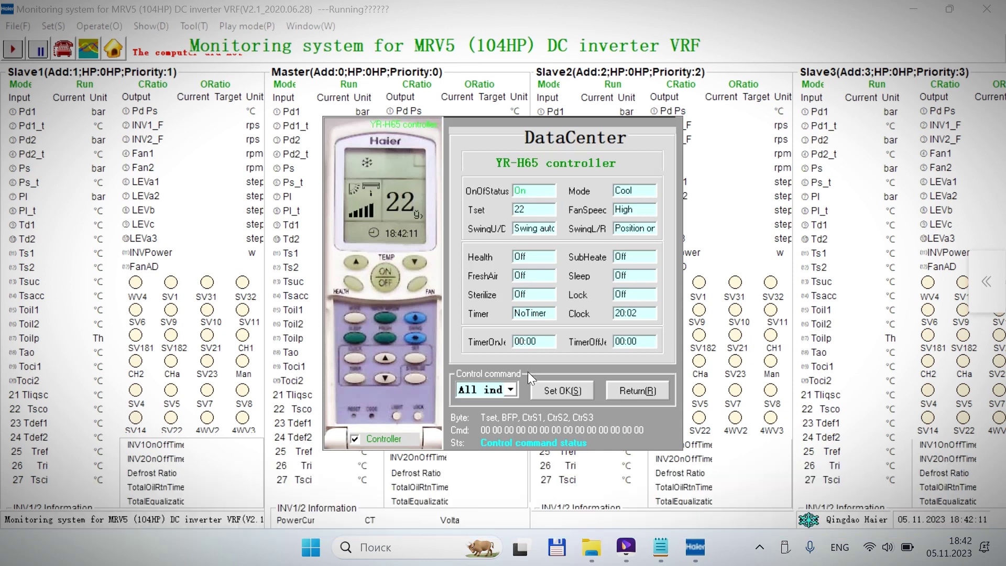
{"action": "left_click", "coordinate": [554, 391]}
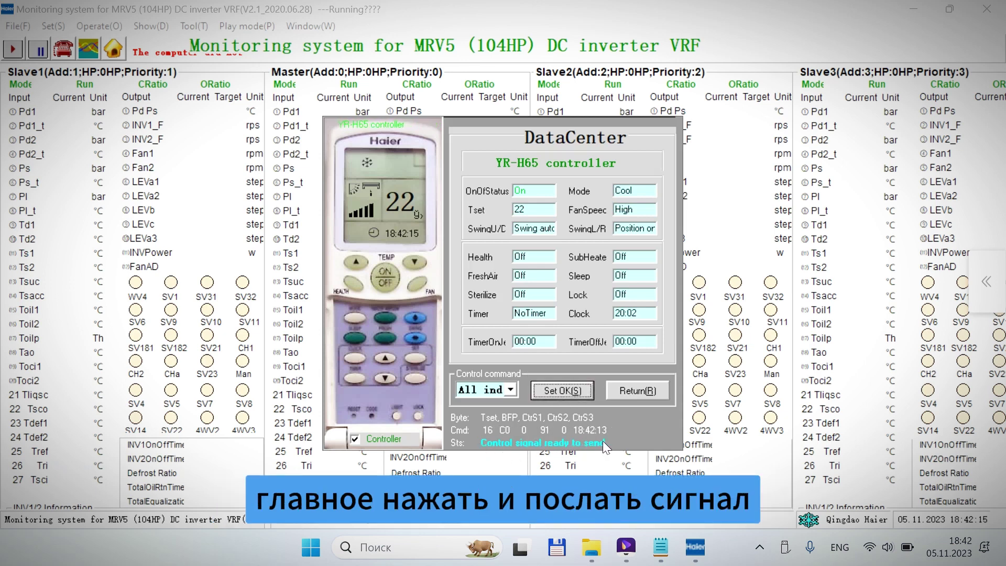
- Send the YR-H65 controller's settings as a command to indoor unit 02# only and close the controller
{"action": "scroll", "coordinate": [491, 436], "scroll_direction": "down", "scroll_amount": 7}
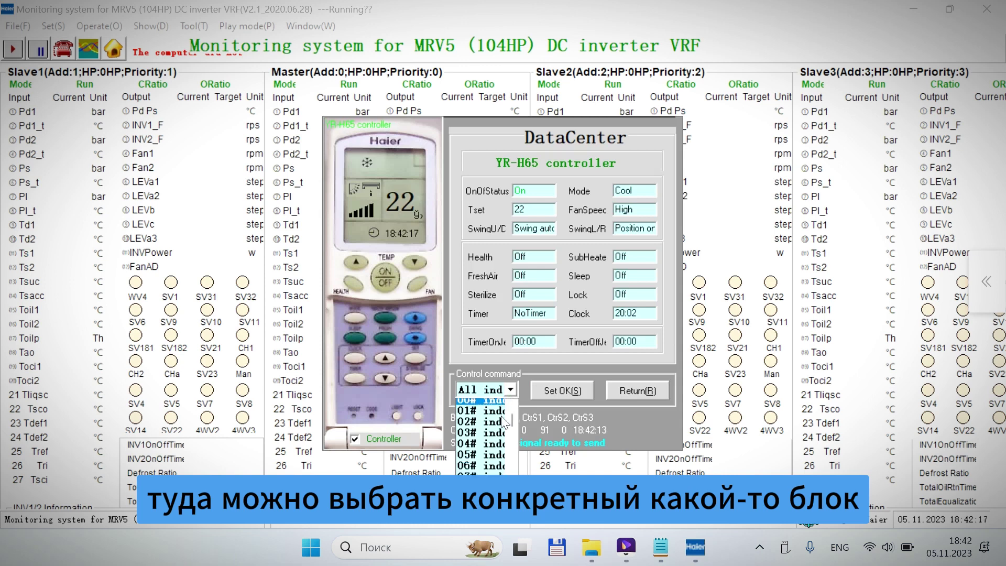
{"action": "scroll", "coordinate": [491, 436], "scroll_direction": "down", "scroll_amount": 5}
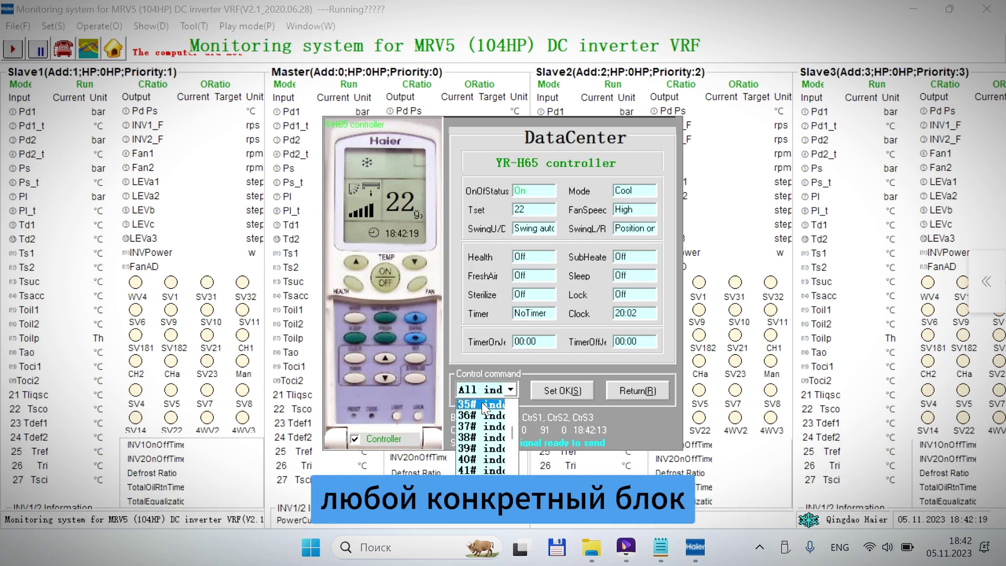
{"action": "scroll", "coordinate": [484, 464], "scroll_direction": "up", "scroll_amount": 12}
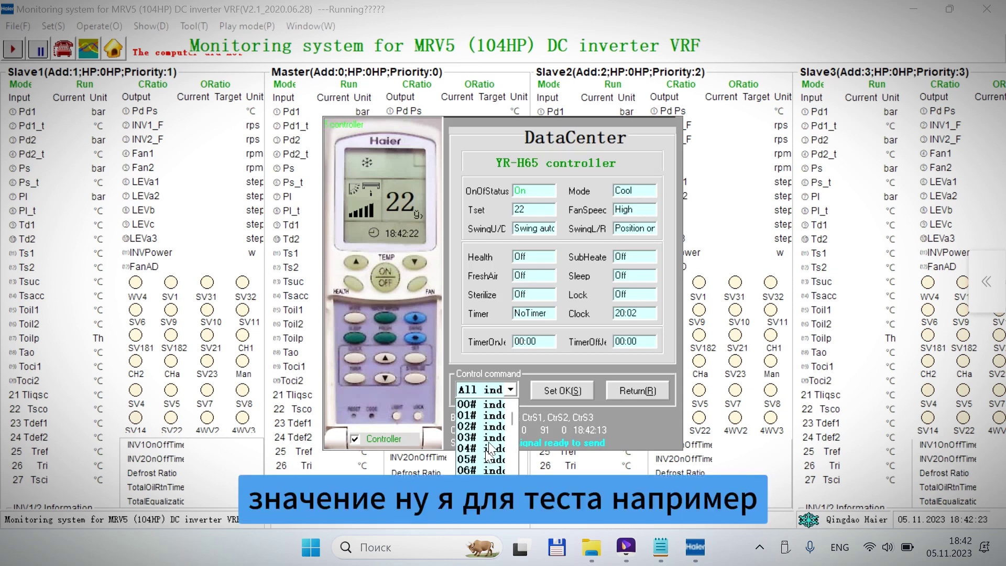
{"action": "left_click", "coordinate": [509, 390]}
{"action": "left_click", "coordinate": [508, 389]}
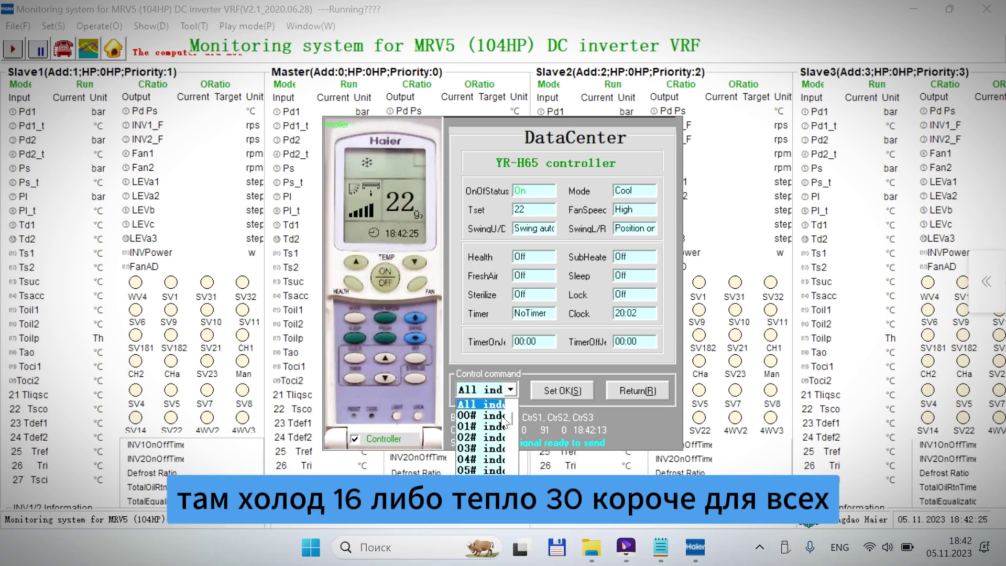
{"action": "left_click", "coordinate": [472, 436]}
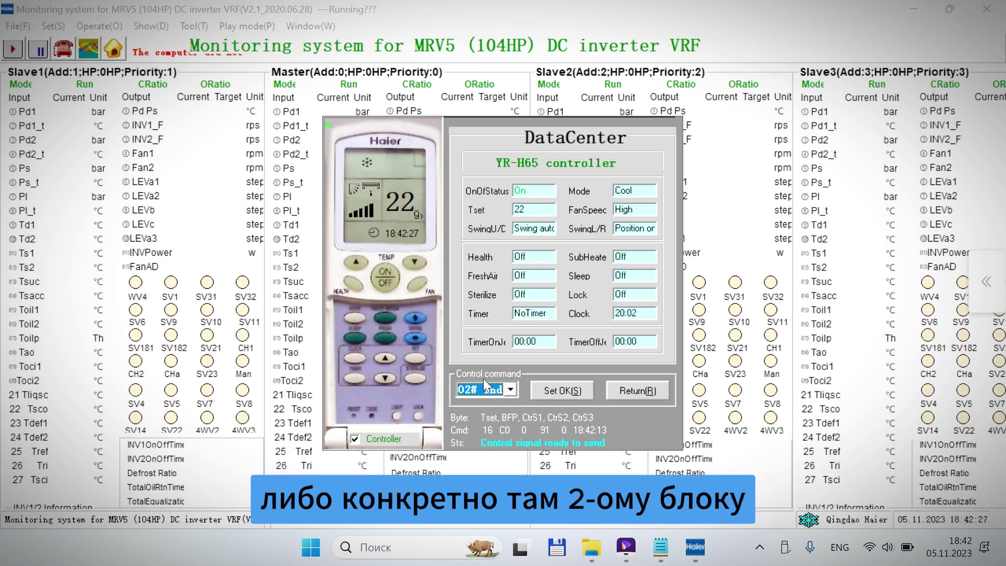
{"action": "left_click", "coordinate": [555, 390]}
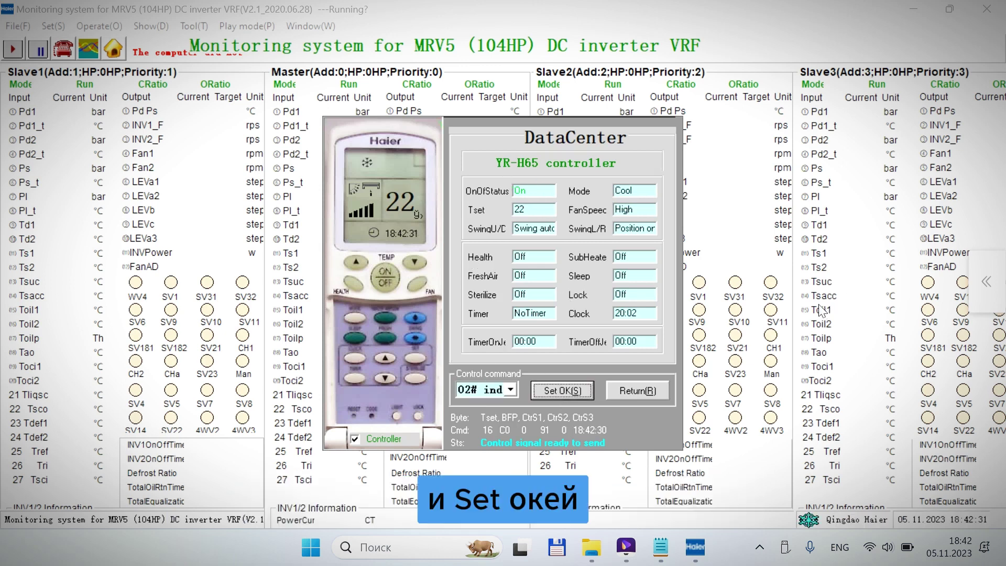
{"action": "left_click", "coordinate": [641, 391]}
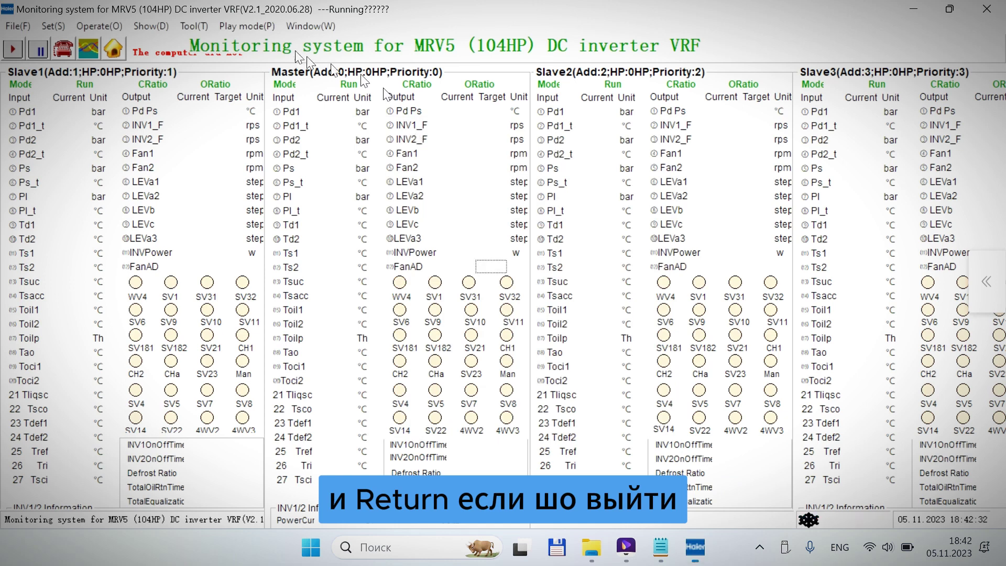
- Hide the slave3, slave2 and slave1 data so that only the master outdoor unit is displayed
{"action": "left_click", "coordinate": [303, 31]}
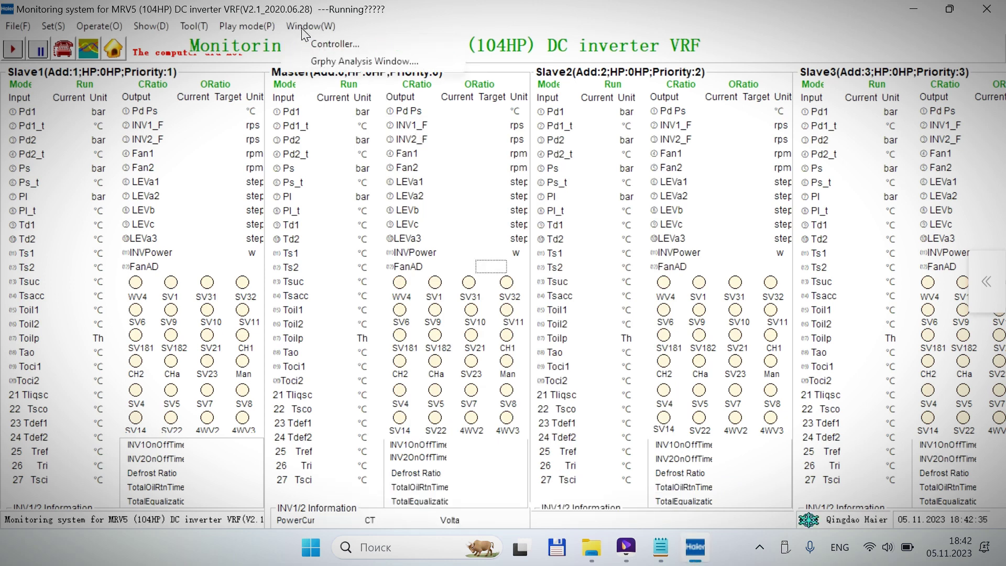
{"action": "mouse_move", "coordinate": [152, 26]}
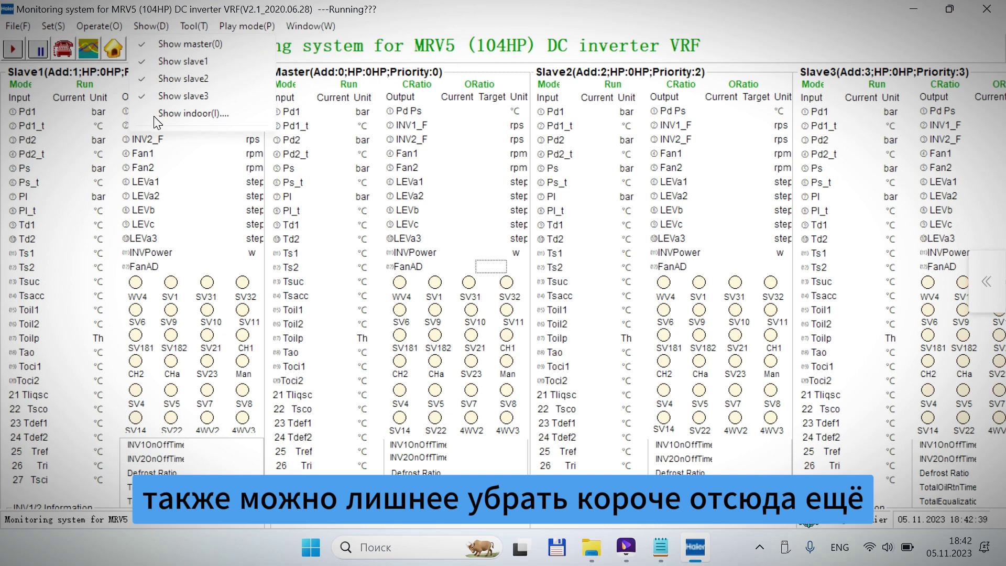
{"action": "left_click", "coordinate": [165, 99]}
{"action": "left_click", "coordinate": [157, 27]}
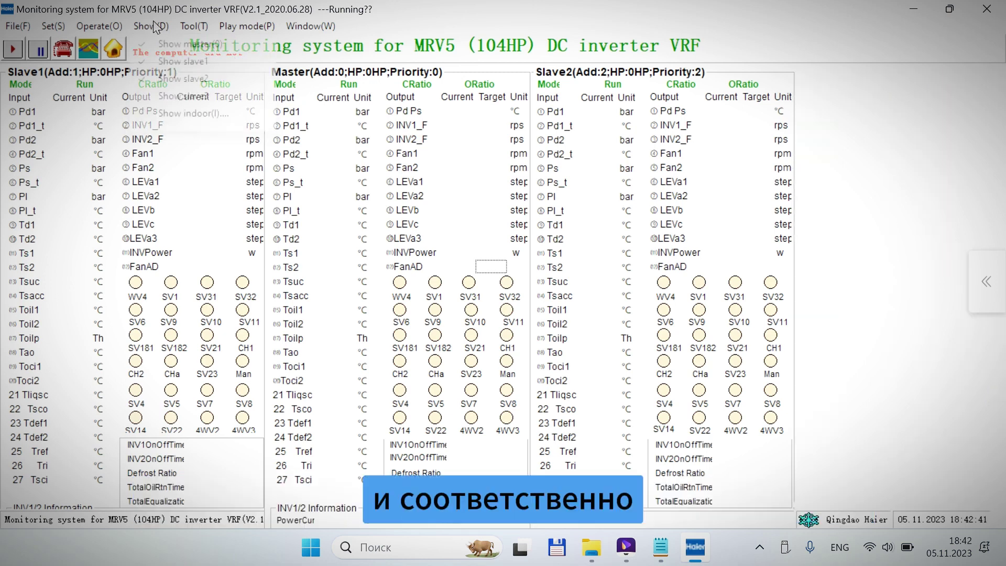
{"action": "left_click", "coordinate": [162, 80]}
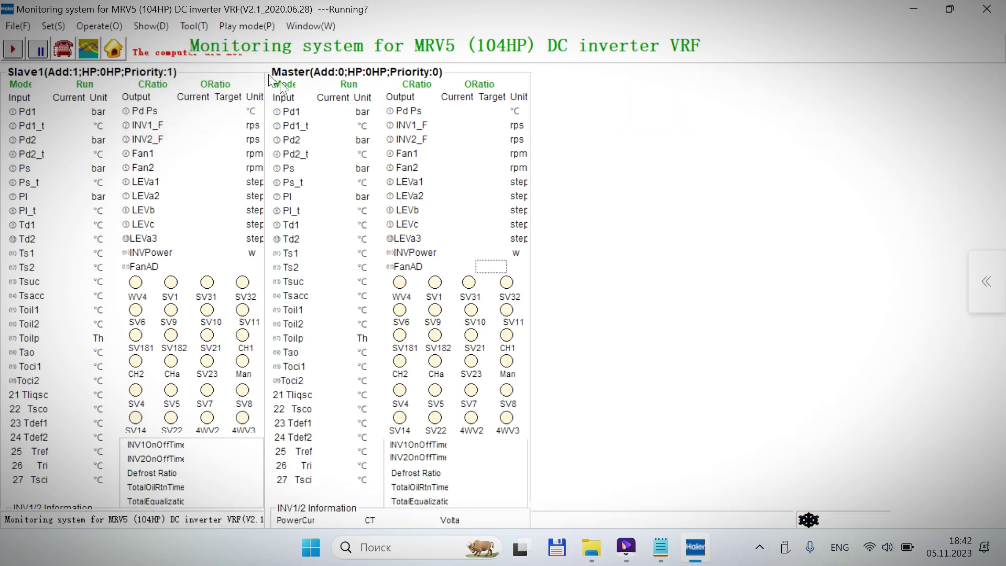
{"action": "left_click", "coordinate": [157, 27]}
{"action": "left_click", "coordinate": [165, 63]}
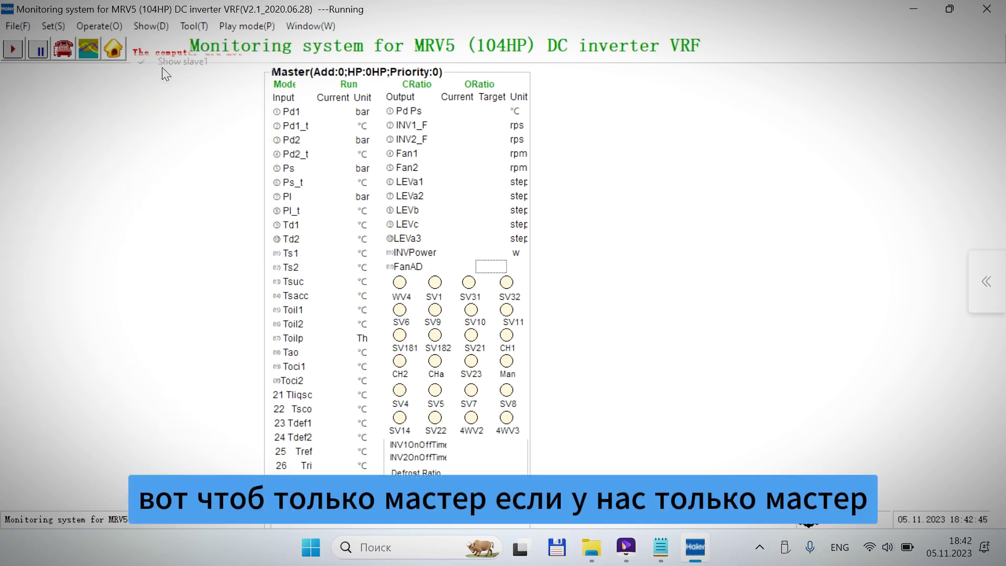
- Display the indoor unit information window, examine the parameters of indoor unit 2 and close the window
{"action": "left_click", "coordinate": [153, 27]}
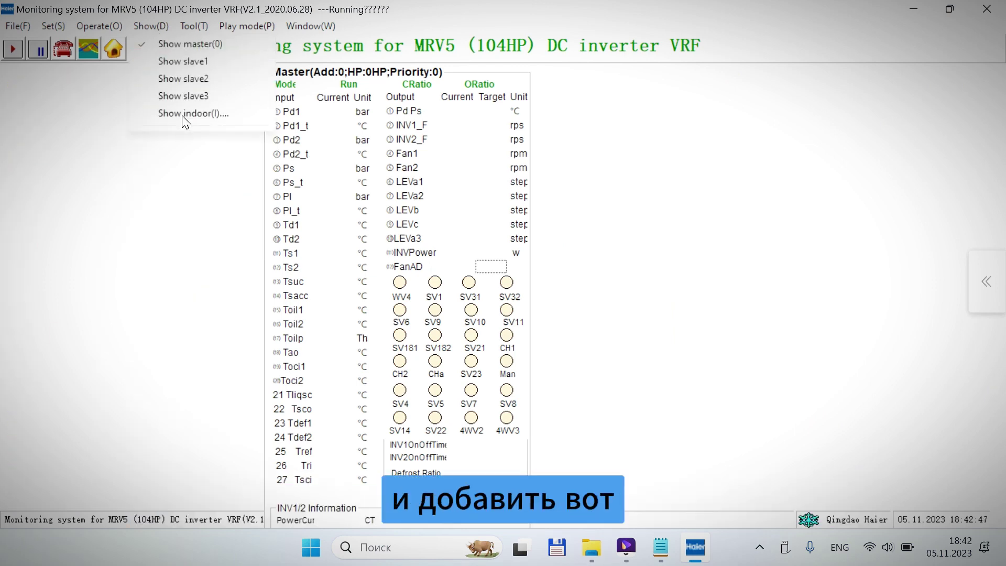
{"action": "left_click", "coordinate": [186, 117]}
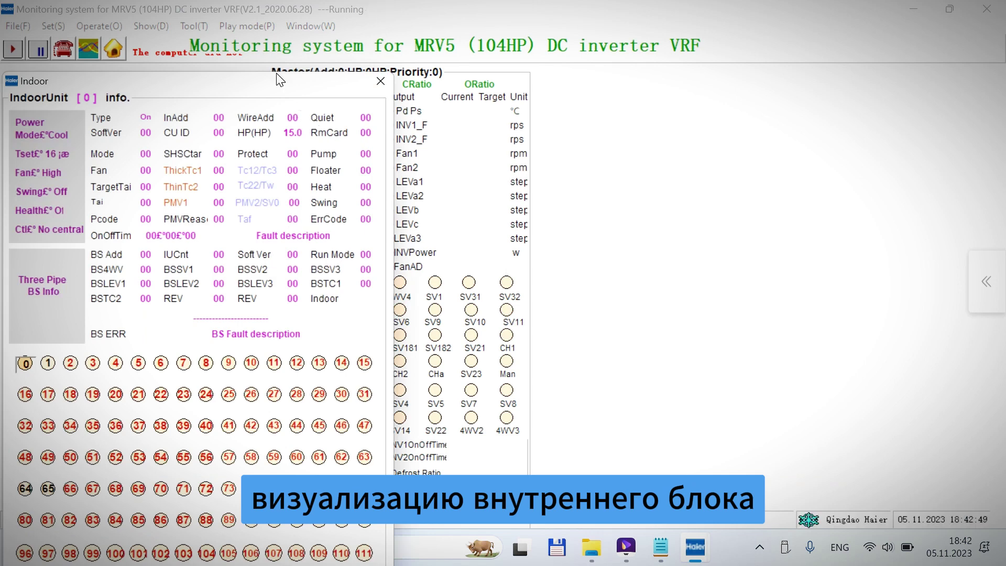
{"action": "left_click_drag", "start_coordinate": [283, 82], "coordinate": [841, 21]}
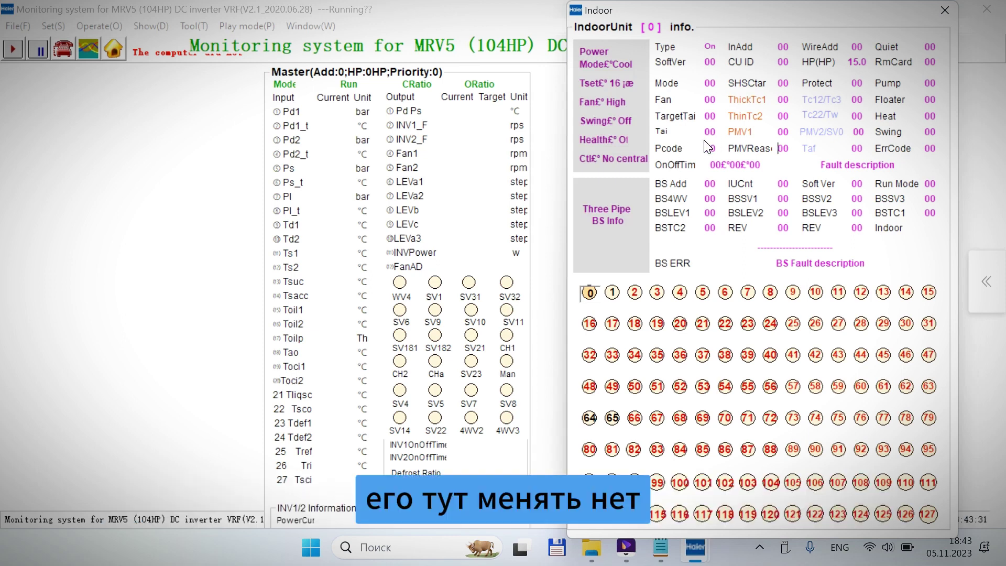
{"action": "left_click", "coordinate": [635, 293]}
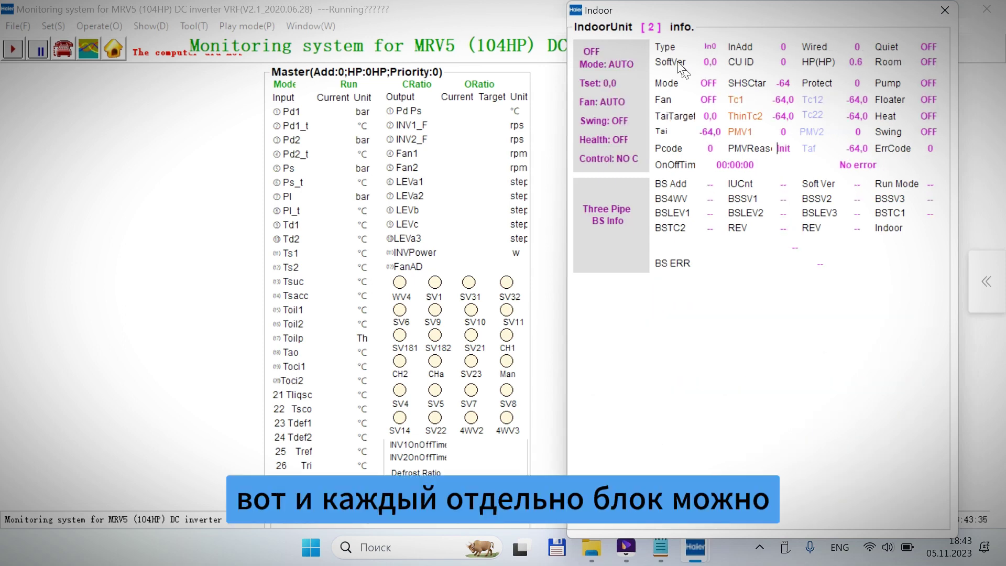
{"action": "left_click", "coordinate": [946, 11]}
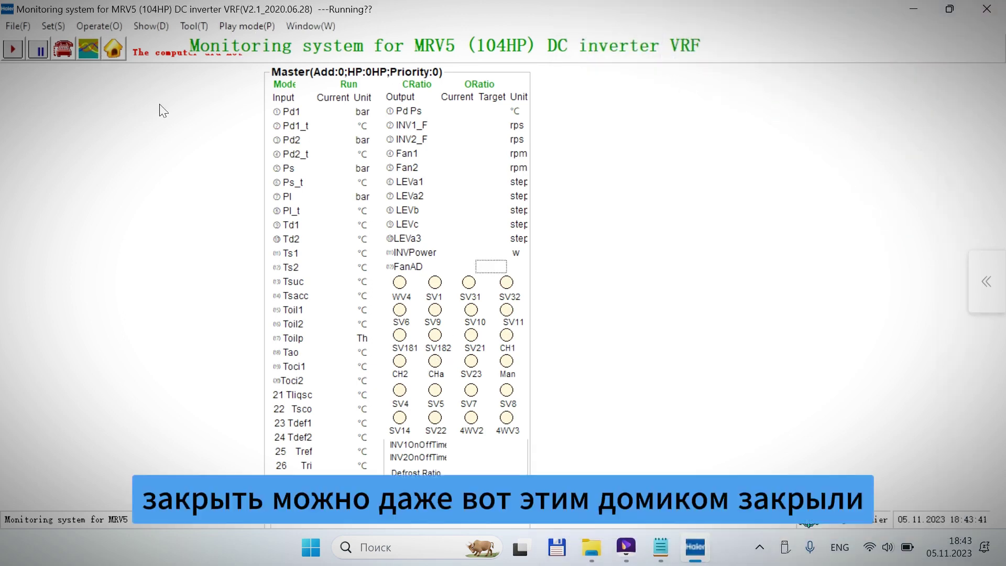
- Exit the MRV5 monitor and launch New PAC Monitoring SoftWare(V2.6-2022.08.24) maximized, with the PAC indoor unit monitoring system type
{"action": "left_click", "coordinate": [116, 55]}
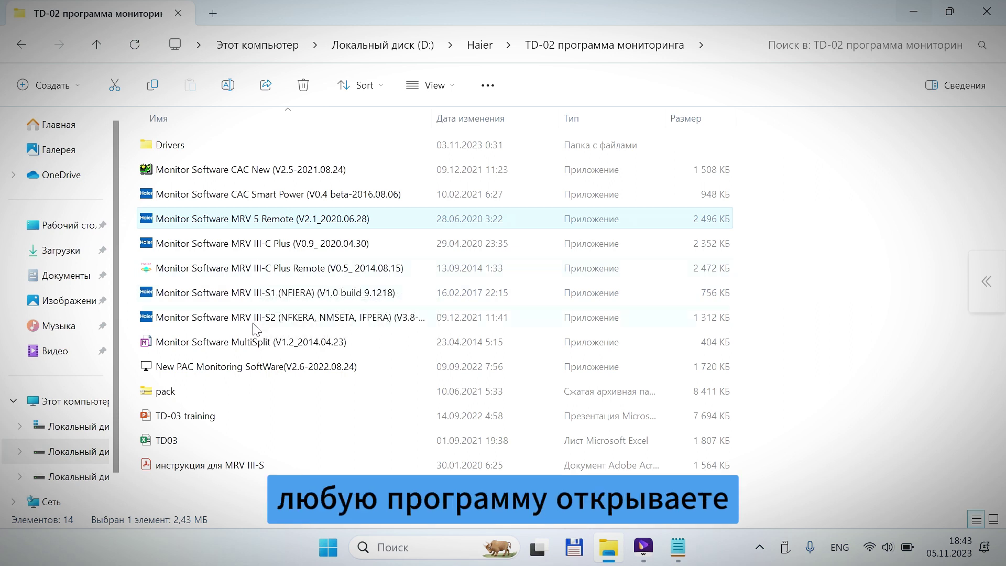
{"action": "left_click", "coordinate": [232, 367]}
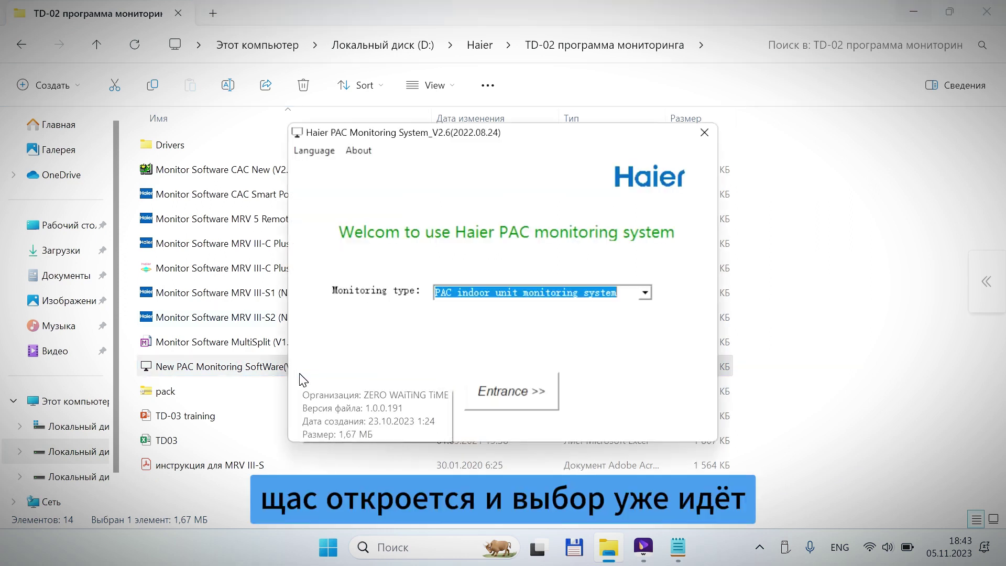
{"action": "left_click", "coordinate": [645, 295]}
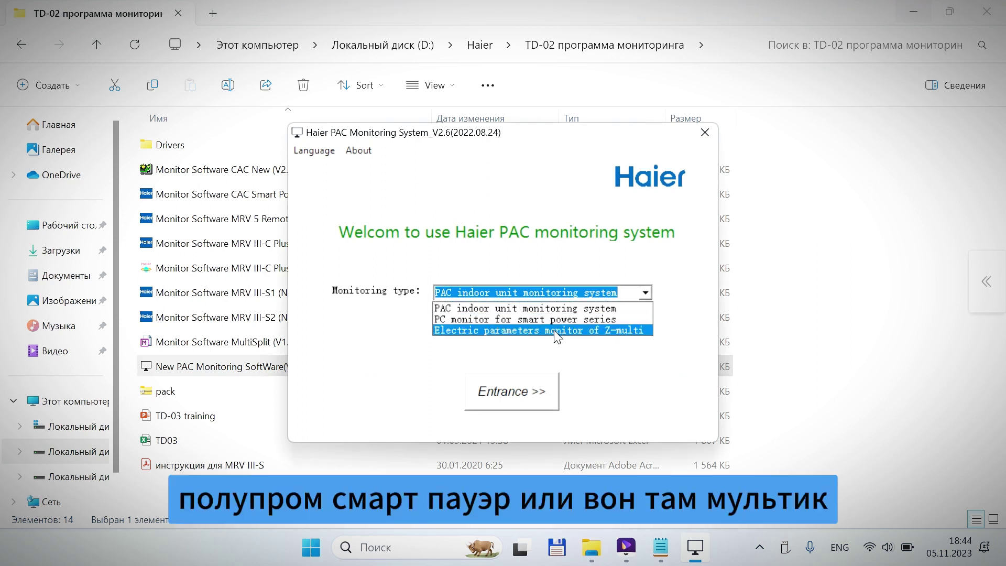
{"action": "left_click", "coordinate": [495, 309]}
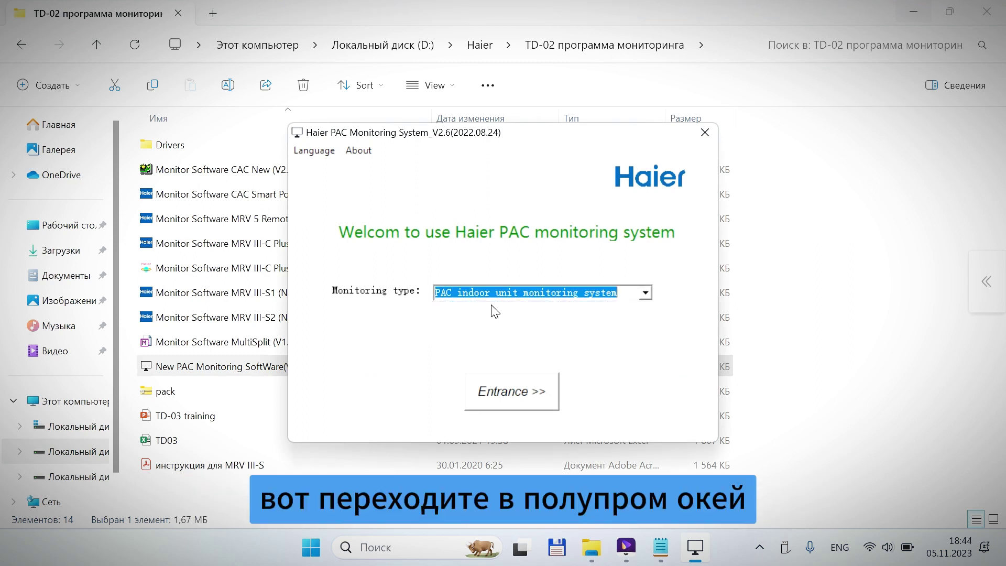
{"action": "left_click", "coordinate": [518, 399]}
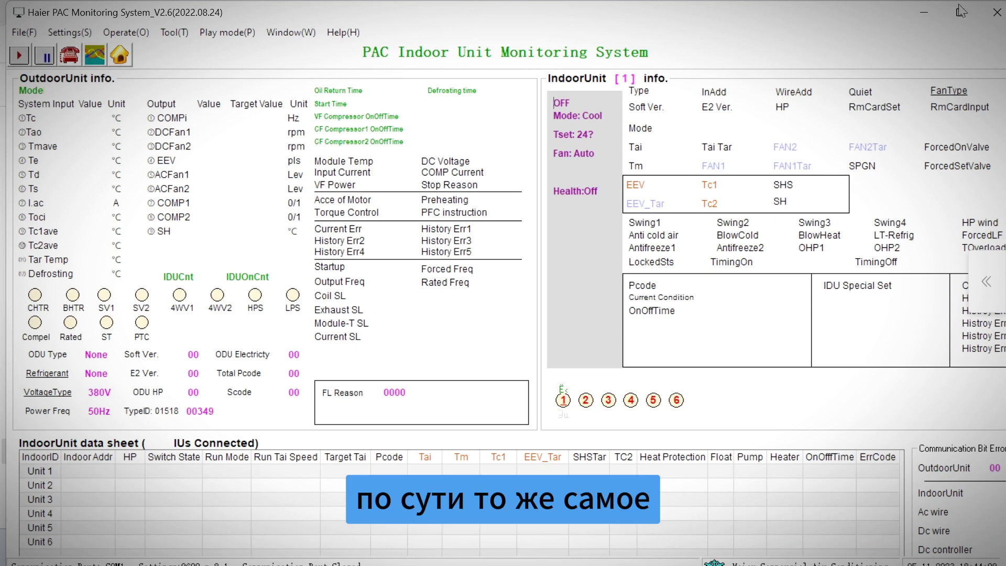
{"action": "left_click", "coordinate": [960, 12]}
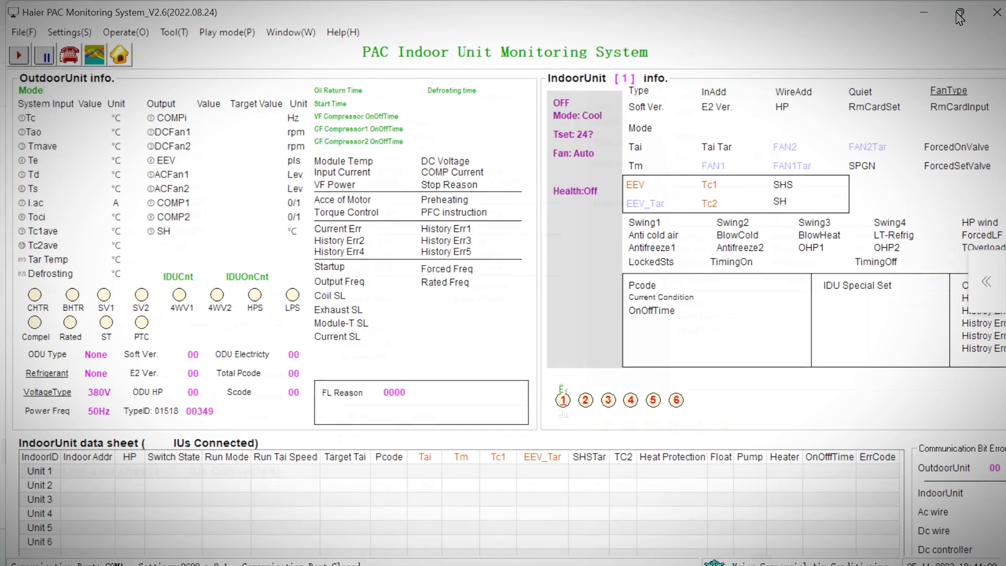
{"action": "mouse_move", "coordinate": [960, 15]}
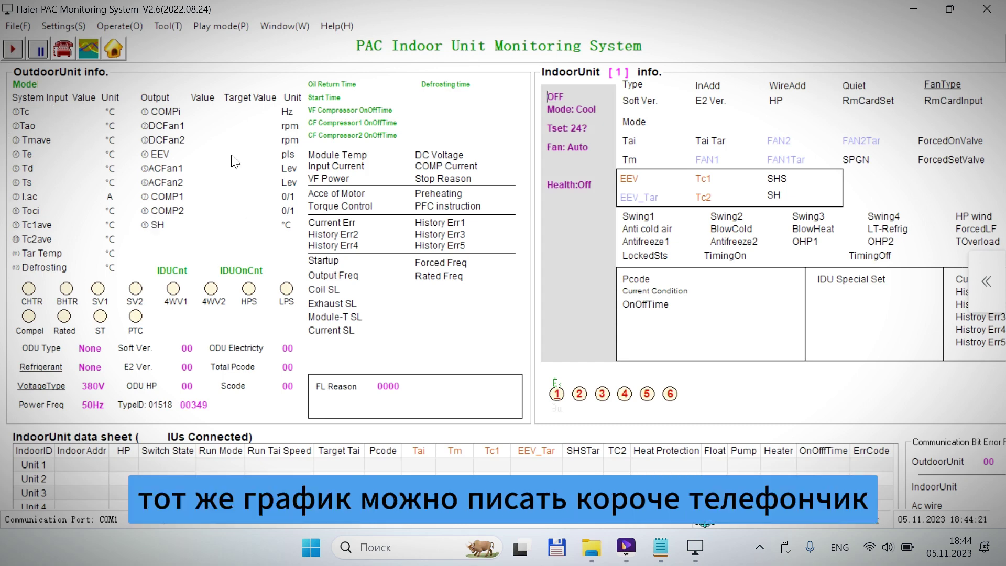
- Set communication to the COM4 port at 9600 baud and start PAC monitoring
{"action": "left_click", "coordinate": [67, 51]}
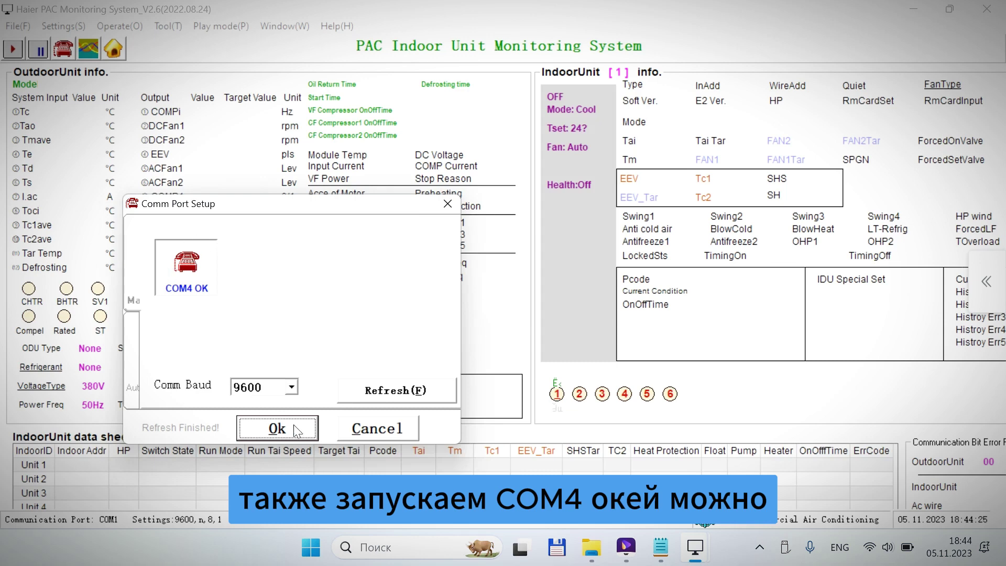
{"action": "left_click", "coordinate": [294, 429]}
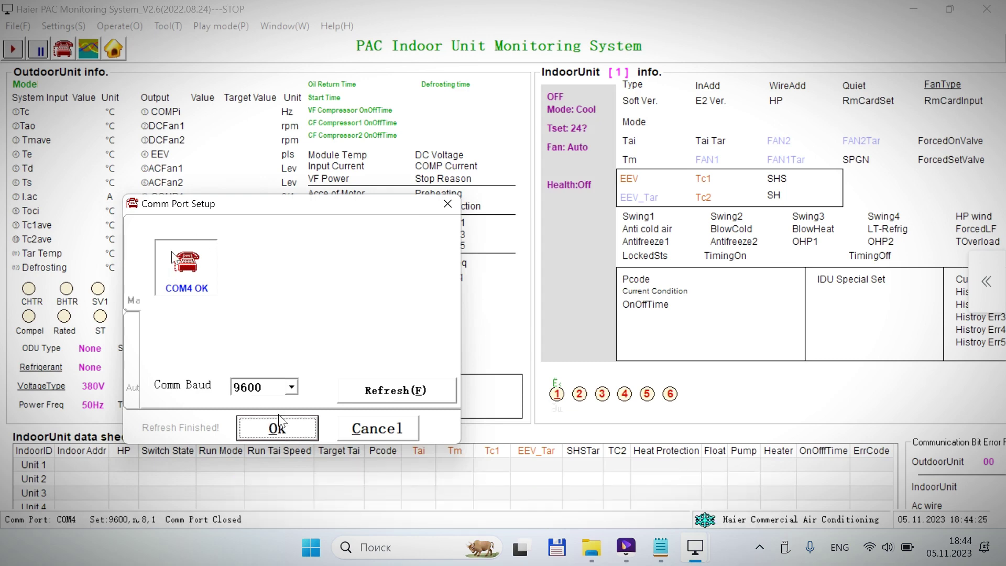
{"action": "left_click", "coordinate": [12, 53]}
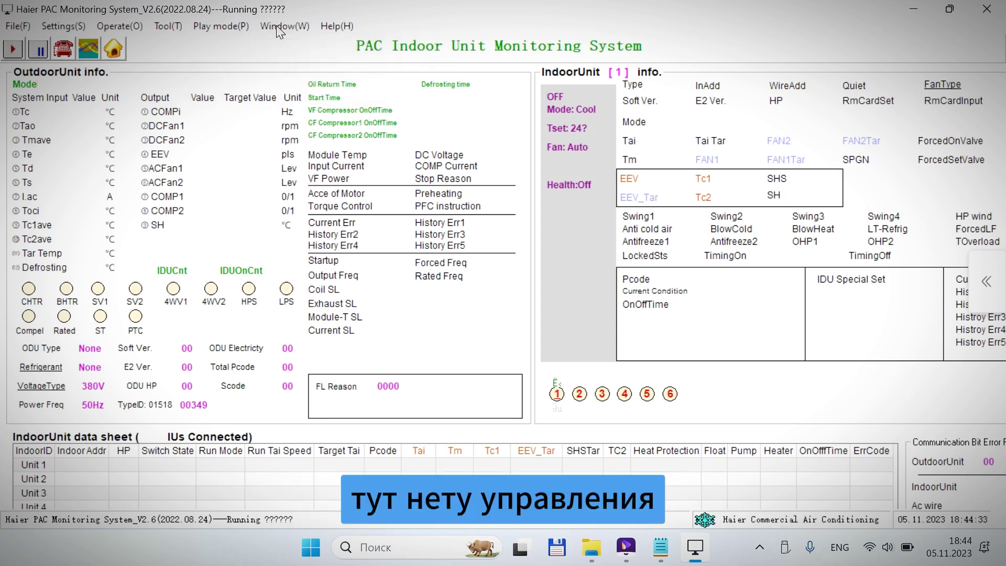
- Review the available playback, tool and settings commands of the PAC monitor and close the program
{"action": "left_click", "coordinate": [220, 26]}
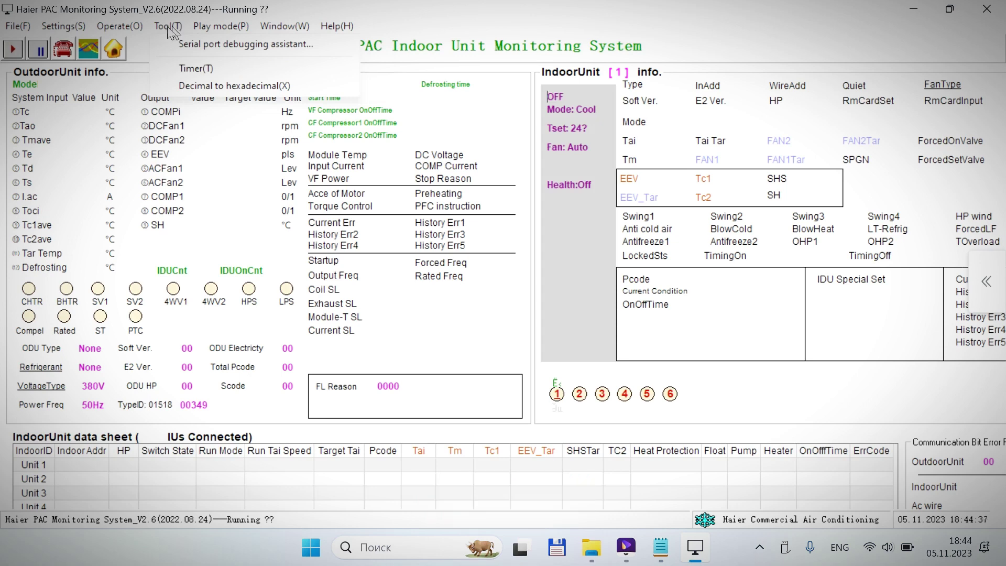
{"action": "mouse_move", "coordinate": [138, 32]}
{"action": "mouse_move", "coordinate": [72, 33]}
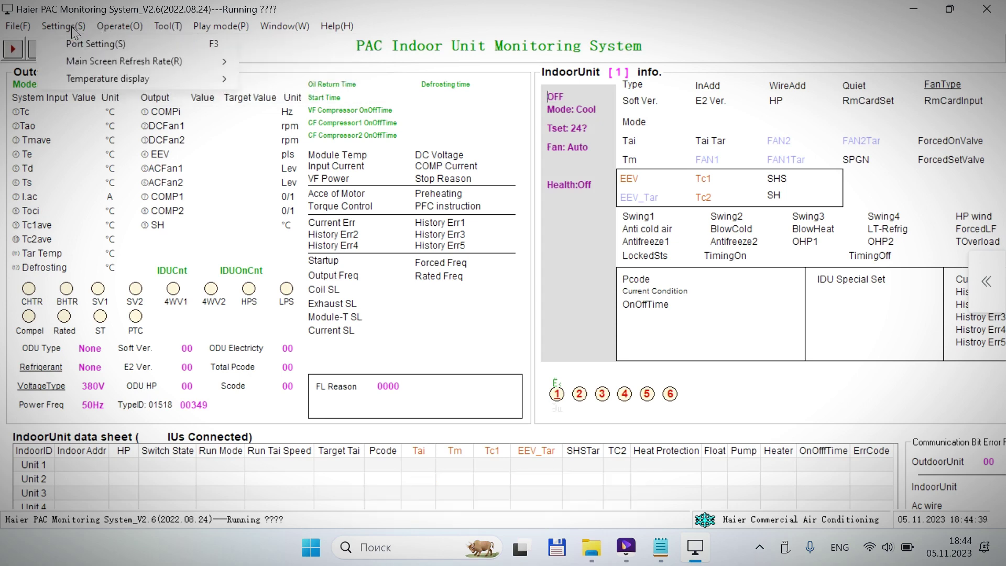
{"action": "left_click", "coordinate": [208, 214]}
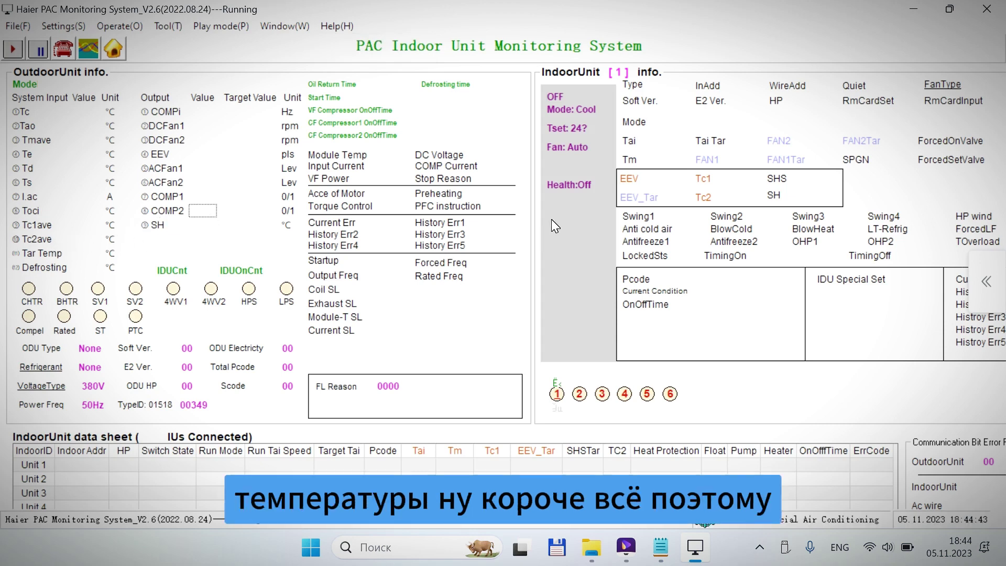
{"action": "left_click", "coordinate": [993, 11]}
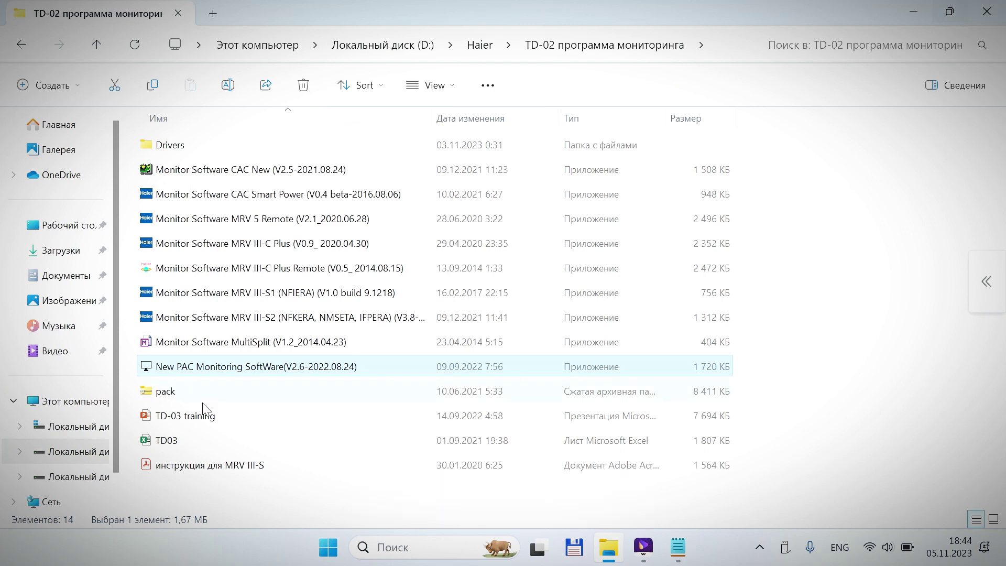
- Open the TD03 workbook in Excel at 50% zoom and examine the adapter wiring, board connectors and monitor program for each unit series
{"action": "left_click", "coordinate": [195, 439]}
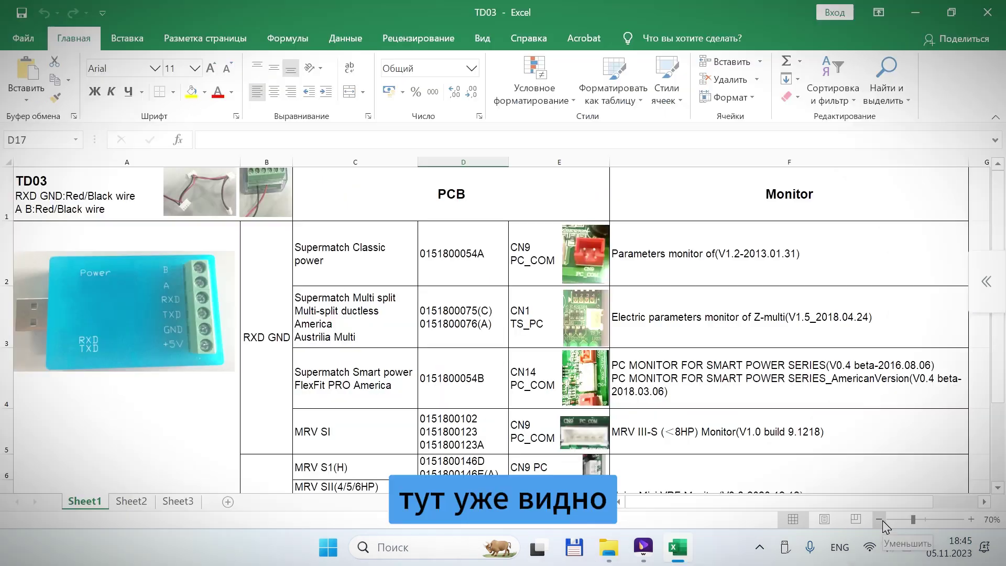
{"action": "left_click", "coordinate": [880, 520]}
{"action": "left_click", "coordinate": [879, 519]}
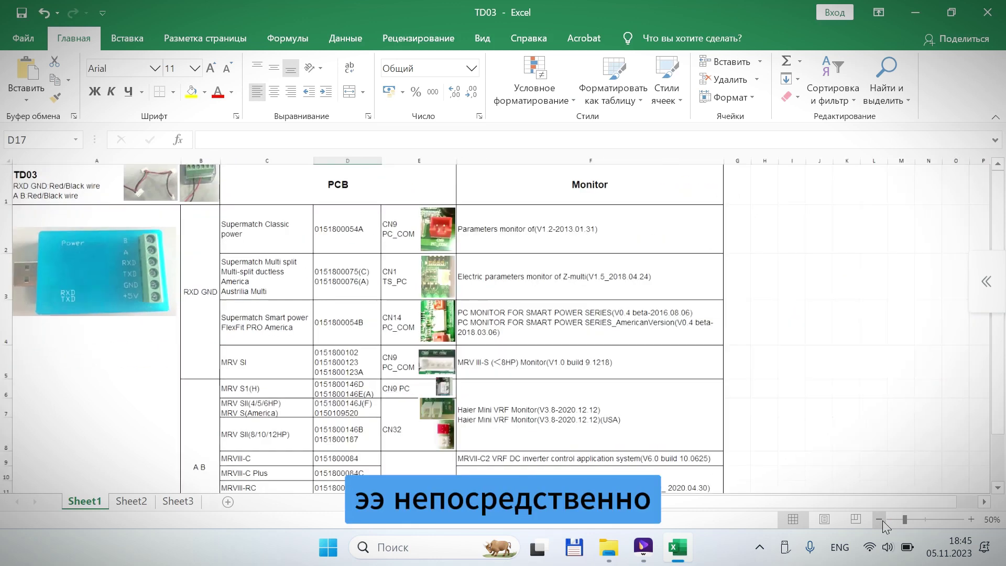
{"action": "left_click", "coordinate": [203, 283]}
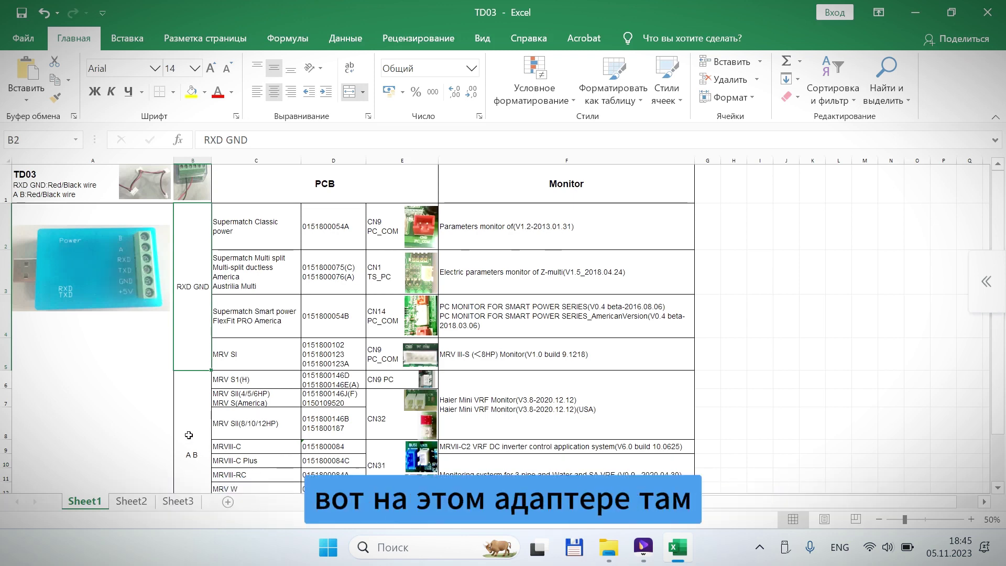
{"action": "scroll", "coordinate": [188, 433], "scroll_direction": "down", "scroll_amount": 3}
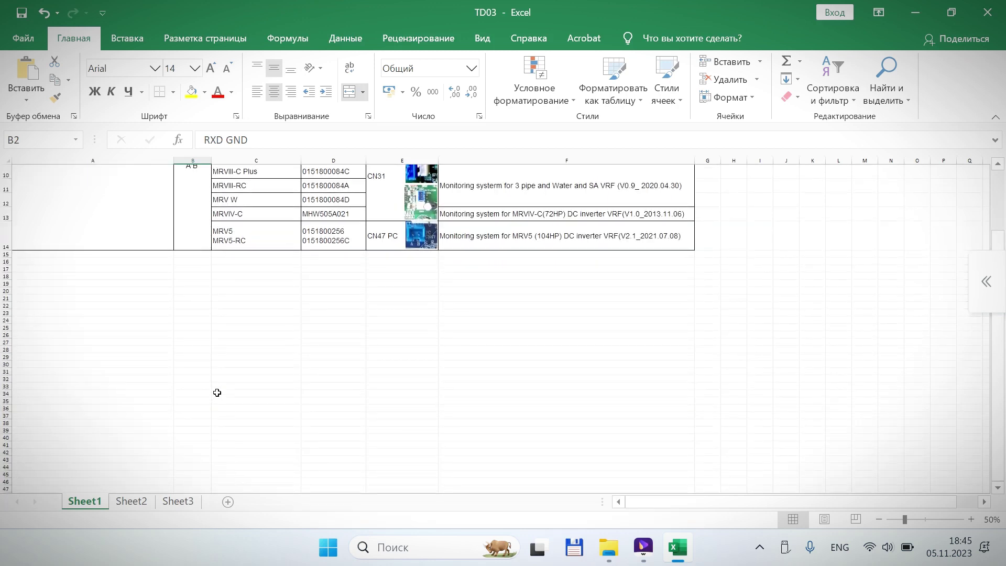
- Highlight the unit series and the board connector cells of the RXD GND rows, from Supermatch Classic power to MRV SI
{"action": "scroll", "coordinate": [217, 392], "scroll_direction": "up", "scroll_amount": 3}
{"action": "scroll", "coordinate": [217, 393], "scroll_direction": "up", "scroll_amount": 1}
{"action": "left_click_drag", "start_coordinate": [256, 232], "coordinate": [257, 354]}
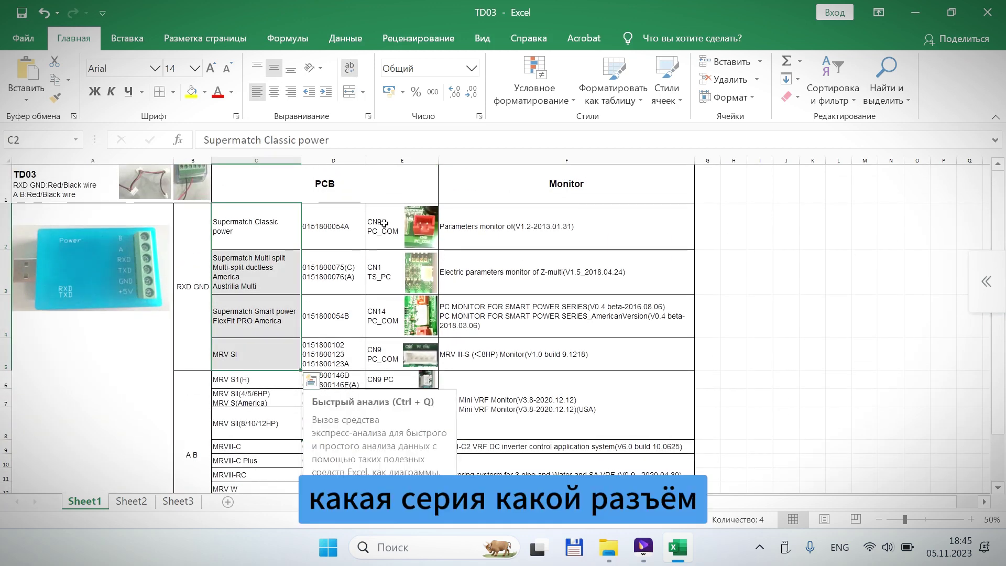
{"action": "left_click_drag", "start_coordinate": [376, 237], "coordinate": [383, 355]}
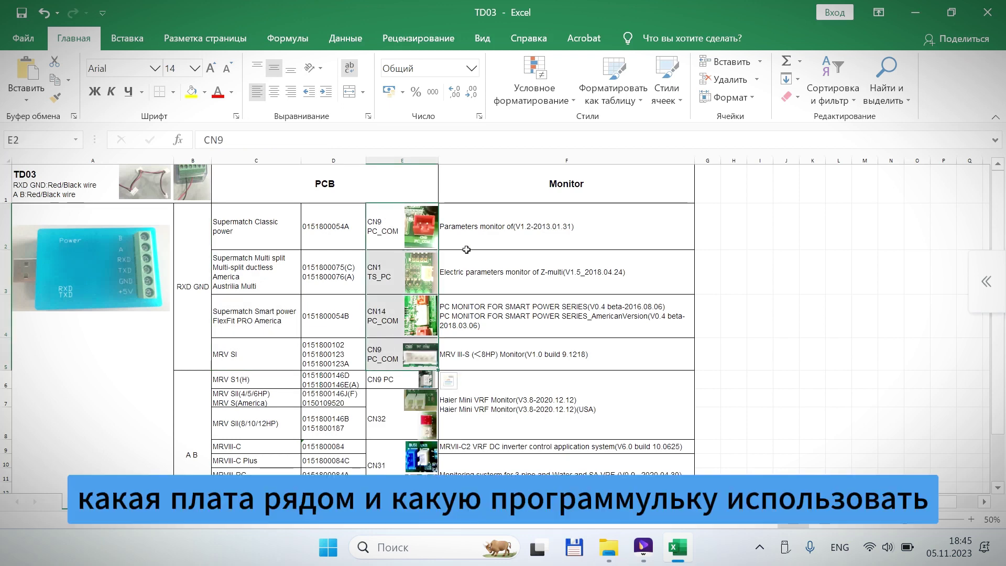
- Highlight the series, board codes, connectors and monitor programs of the A B rows, from MRV S1(H) to MRV5-RC
{"action": "scroll", "coordinate": [519, 363], "scroll_direction": "down", "scroll_amount": 2}
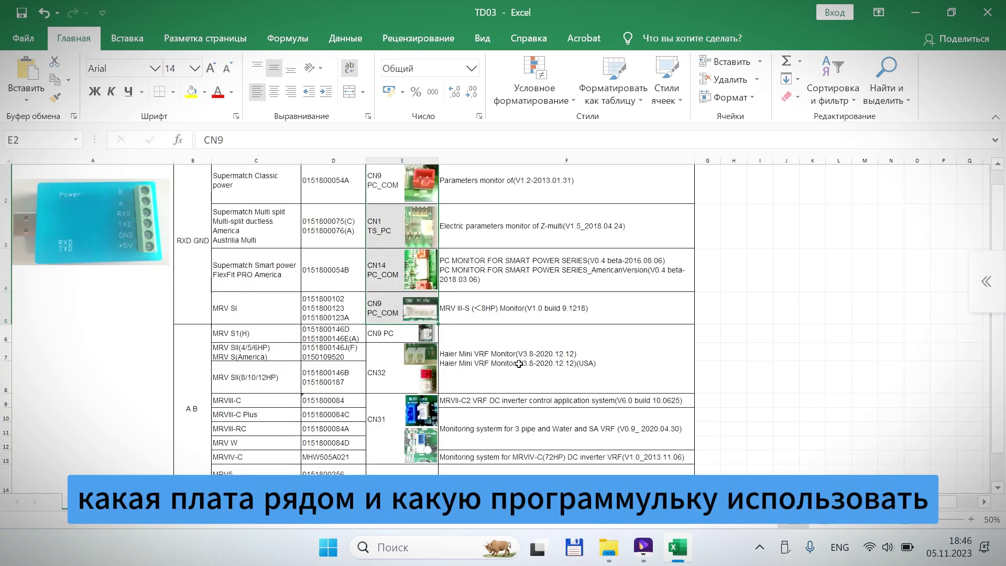
{"action": "left_click_drag", "start_coordinate": [247, 250], "coordinate": [259, 398]}
{"action": "left_click", "coordinate": [189, 316]}
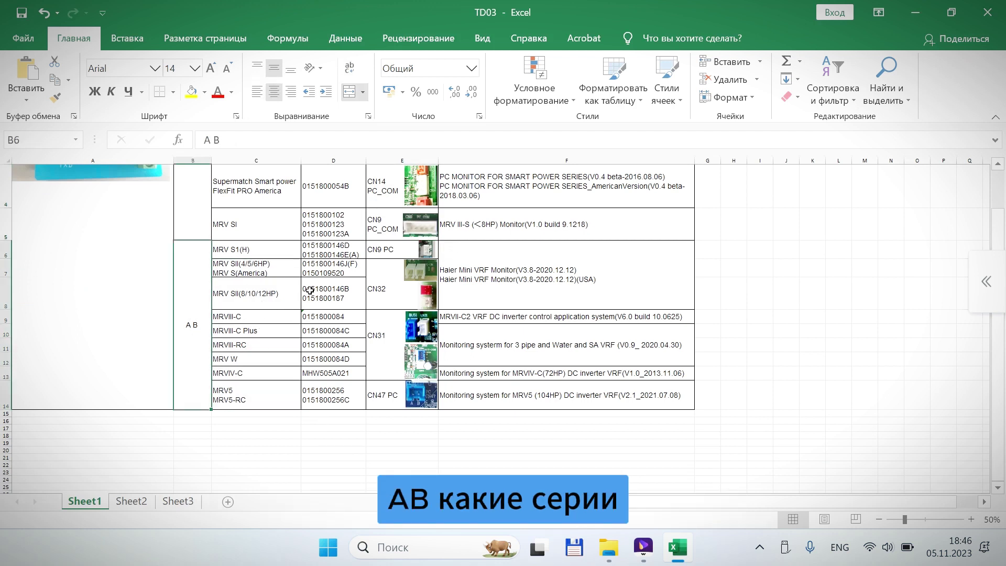
{"action": "left_click_drag", "start_coordinate": [326, 247], "coordinate": [333, 400]}
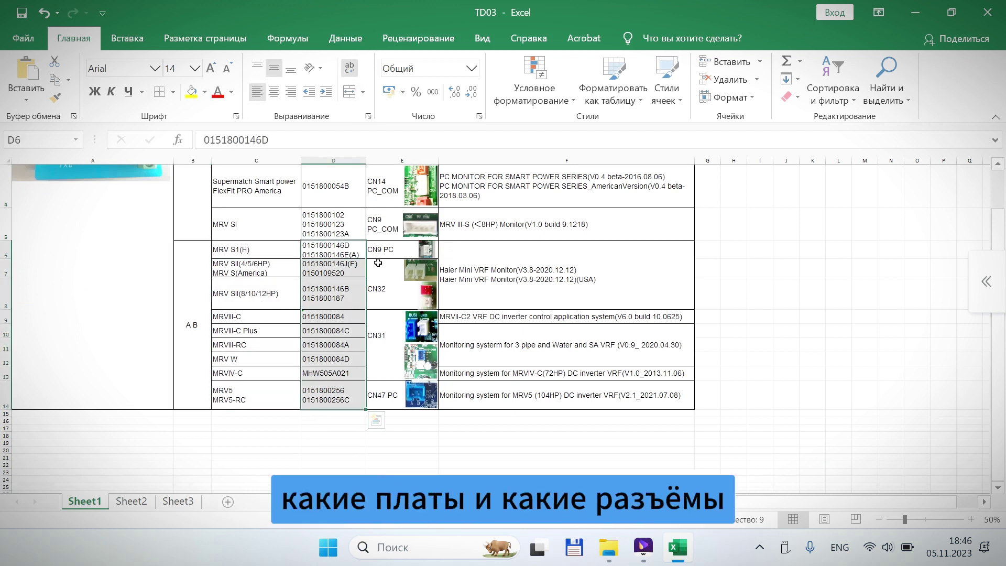
{"action": "left_click_drag", "start_coordinate": [379, 250], "coordinate": [401, 397]}
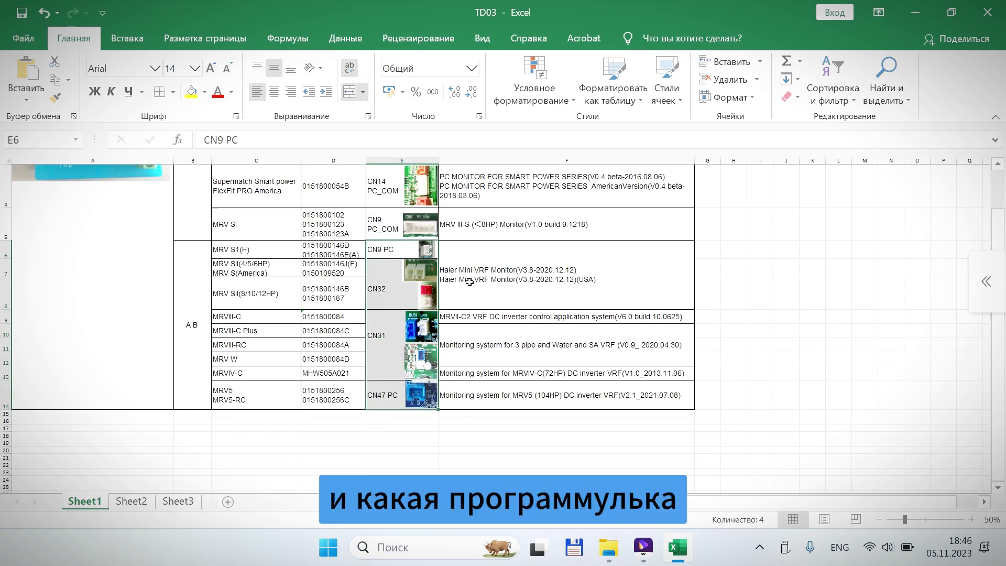
{"action": "left_click_drag", "start_coordinate": [470, 282], "coordinate": [509, 387]}
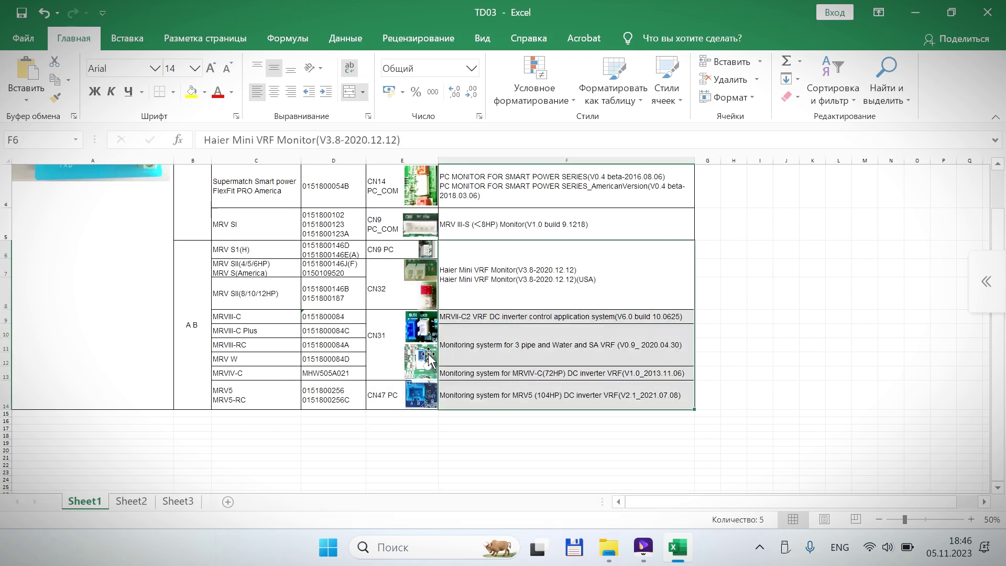
- Enlarge the red and black connection cable picture in the TD03 header row so its connectors can be examined
{"action": "scroll", "coordinate": [178, 383], "scroll_direction": "up", "scroll_amount": 2}
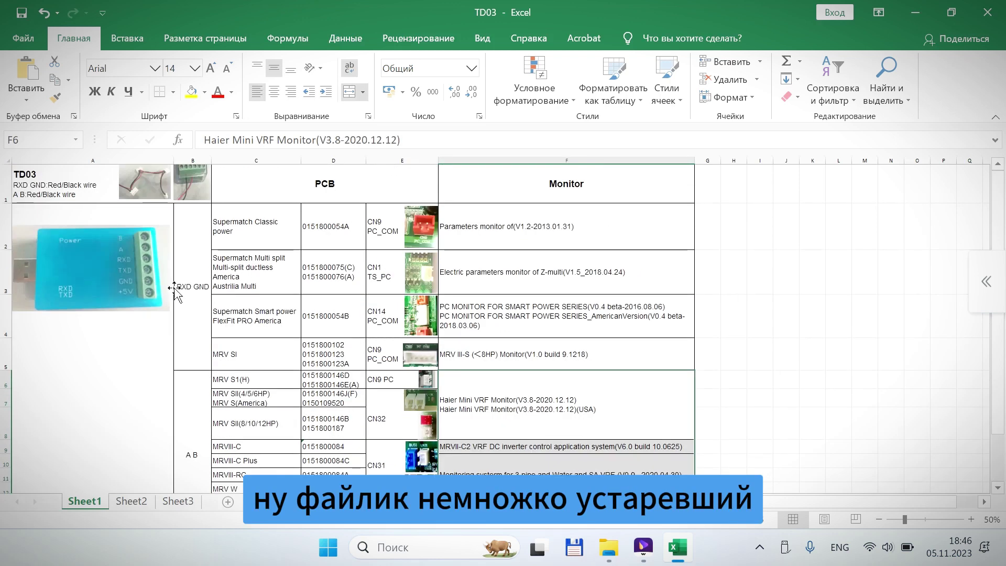
{"action": "left_click", "coordinate": [155, 189]}
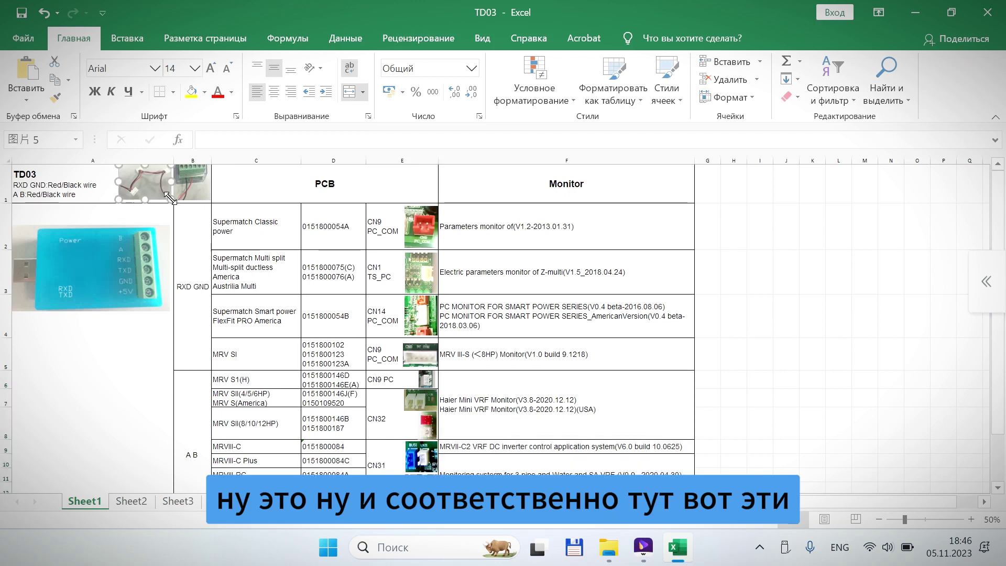
{"action": "left_click_drag", "start_coordinate": [171, 199], "coordinate": [286, 360]}
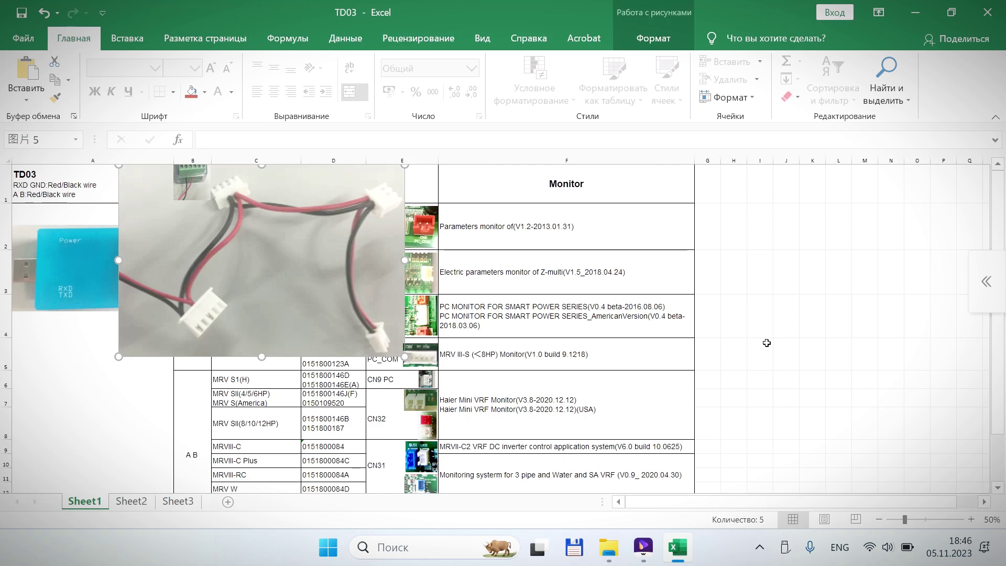
- Switch to the "TD-02 программа мониторинга" folder in File Explorer
{"action": "mouse_move", "coordinate": [600, 558]}
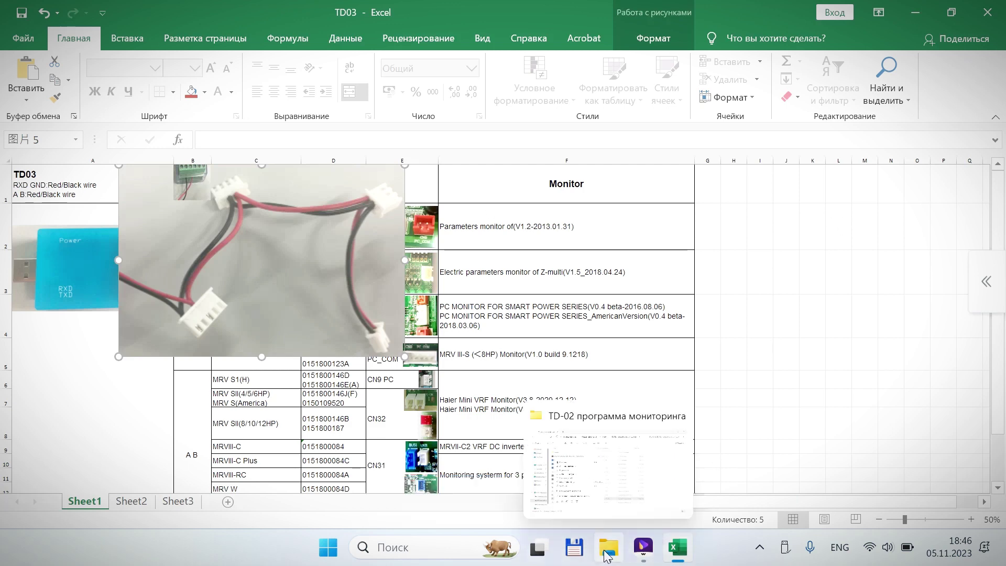
{"action": "left_click", "coordinate": [571, 513]}
{"action": "left_click", "coordinate": [571, 511]}
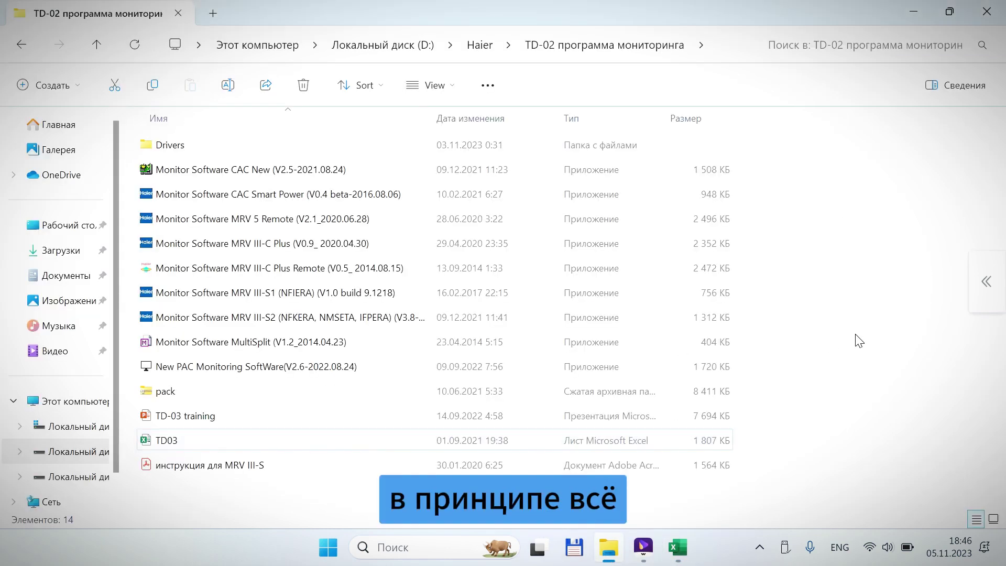